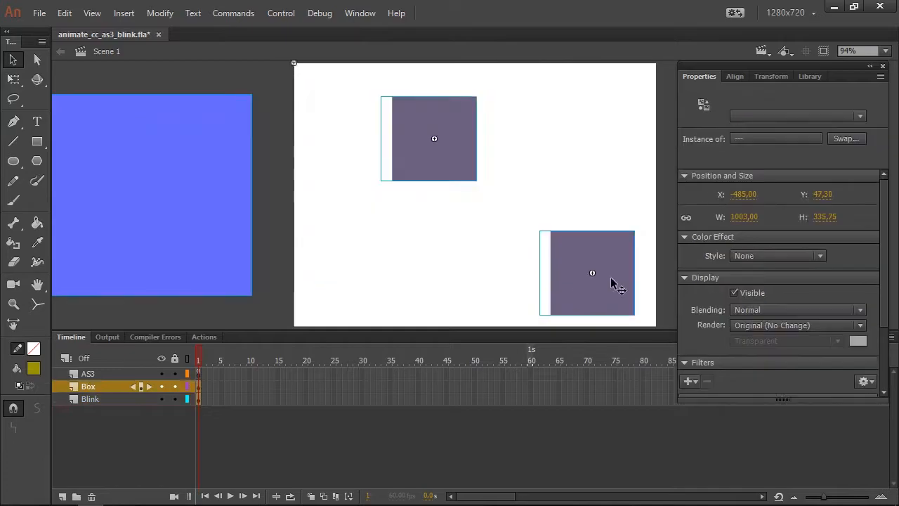
Examine the instance names of the two purple BlinkMC buttons on the stage.
click(351, 261)
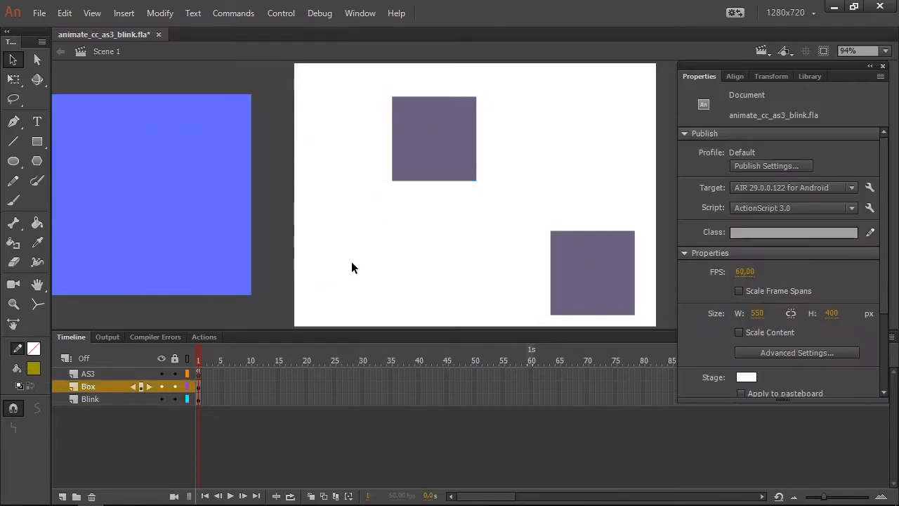
click(431, 123)
click(584, 277)
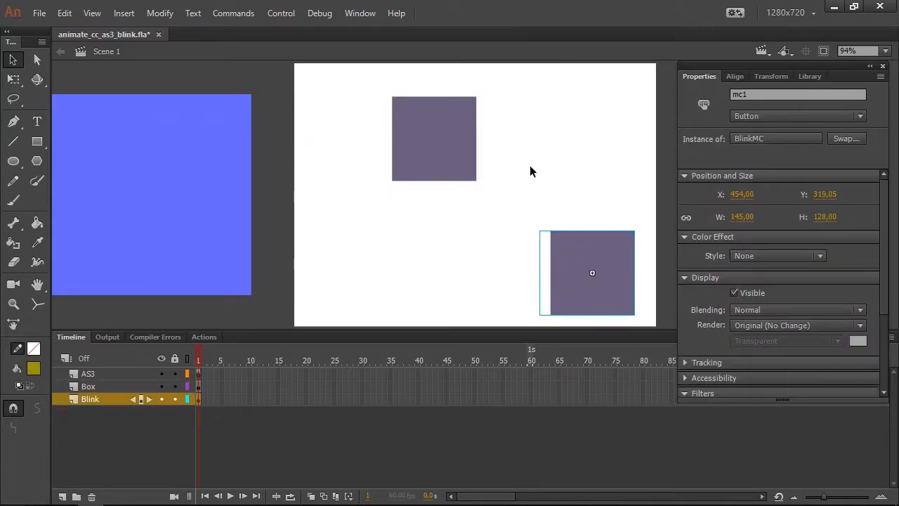
click(530, 166)
click(603, 274)
click(499, 140)
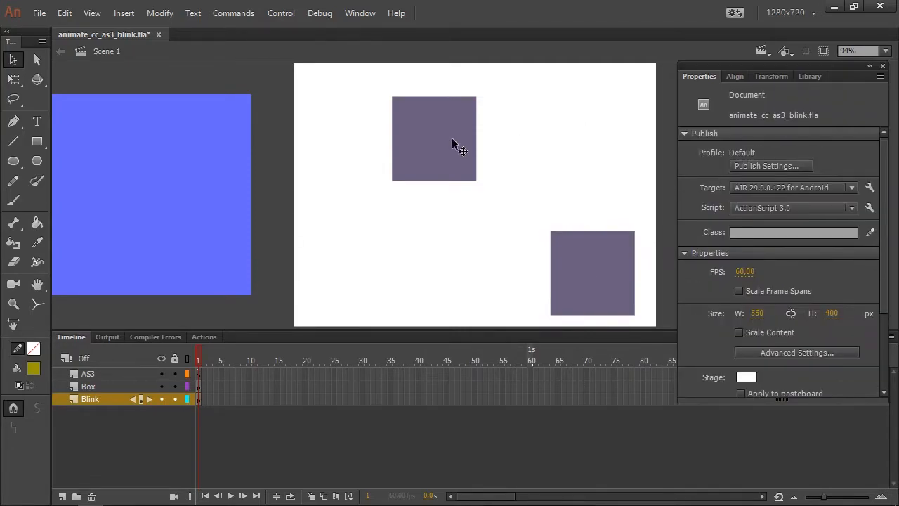
click(454, 145)
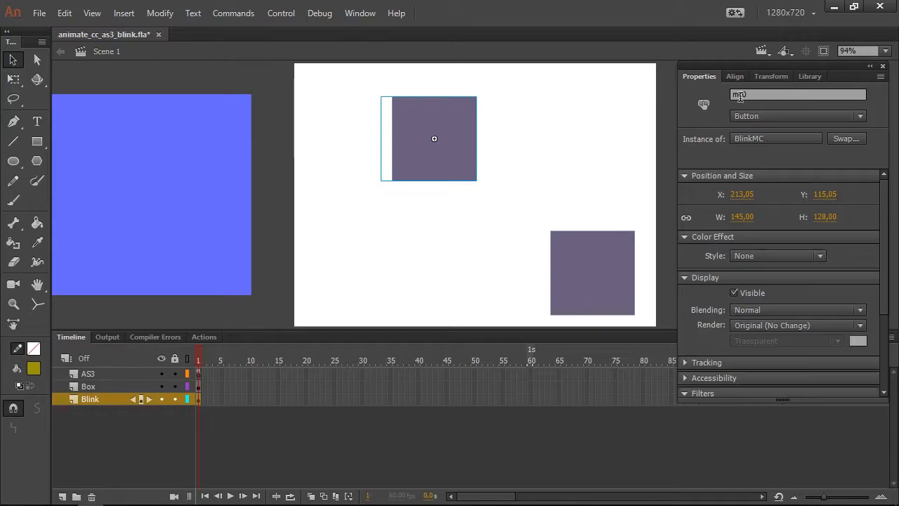
click(609, 264)
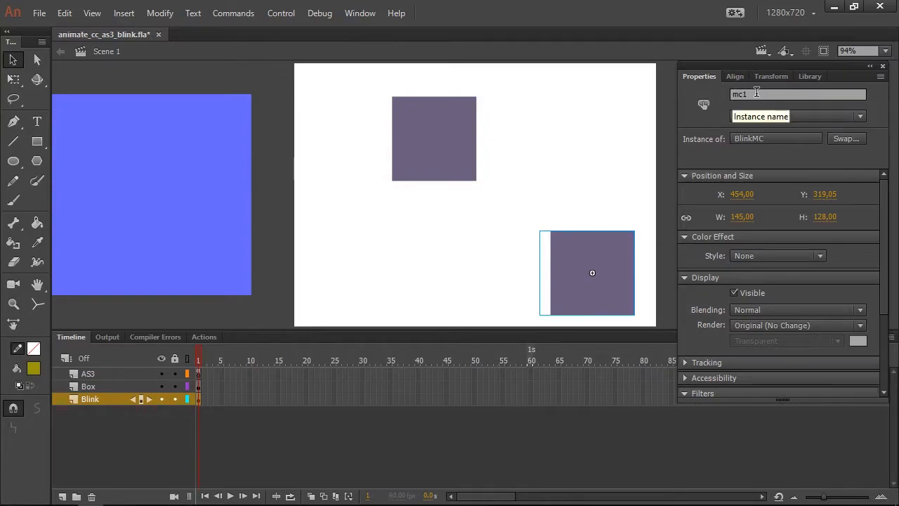
click(457, 125)
click(597, 265)
click(447, 172)
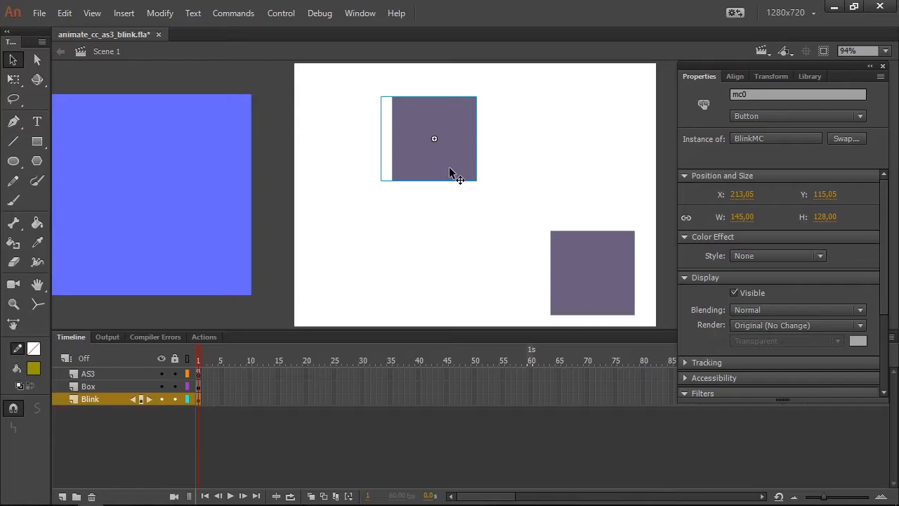
click(762, 94)
click(520, 170)
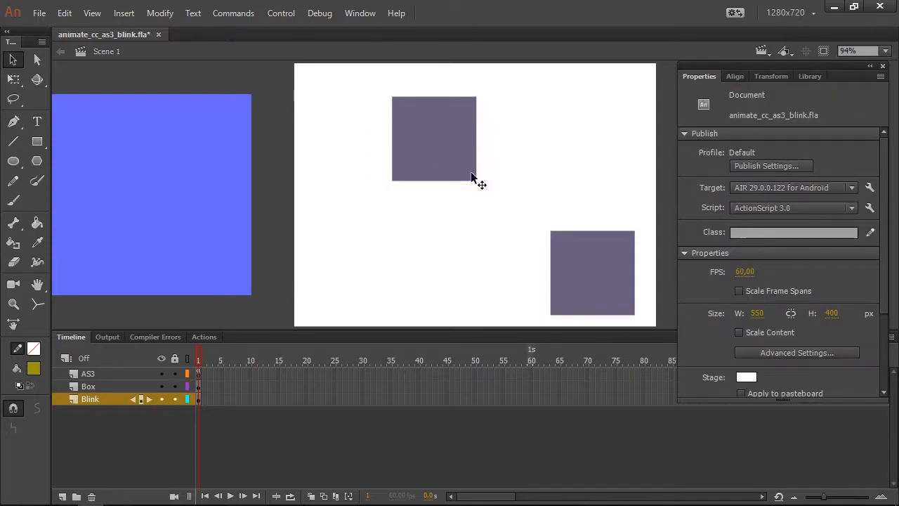
Open the BlinkMC button symbol and review its Up through Hit states, including the properties of the clip in the Hit frame.
double_click(475, 179)
mouse_move(211, 361)
mouse_down()
mouse_move(308, 357)
mouse_move(203, 366)
mouse_up()
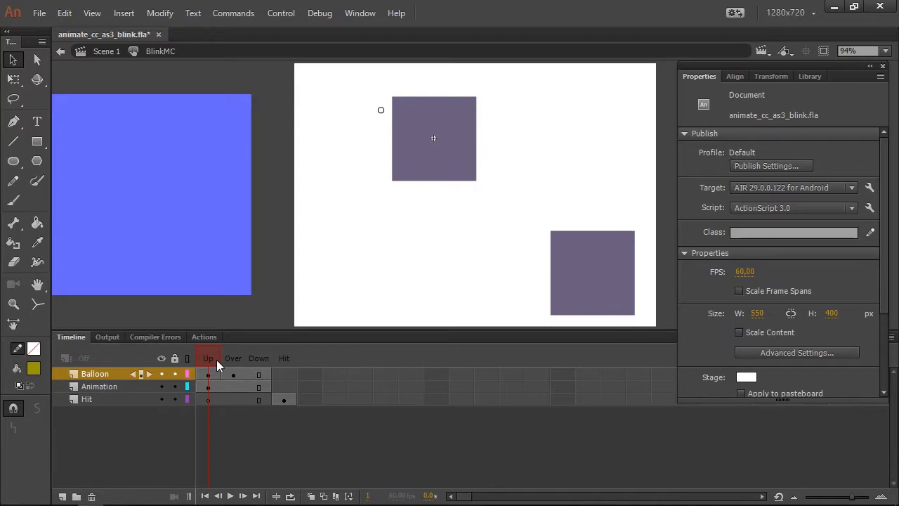
drag(216, 360, 198, 363)
drag(206, 360, 310, 375)
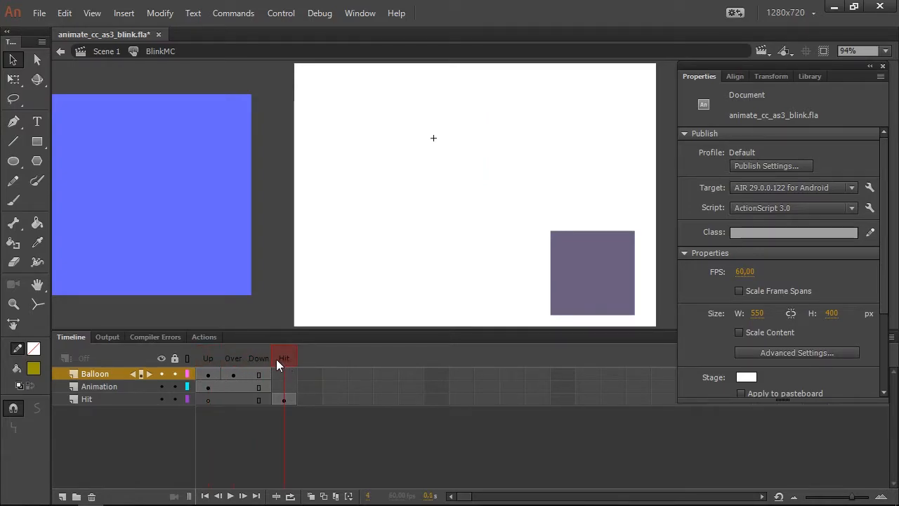
click(284, 399)
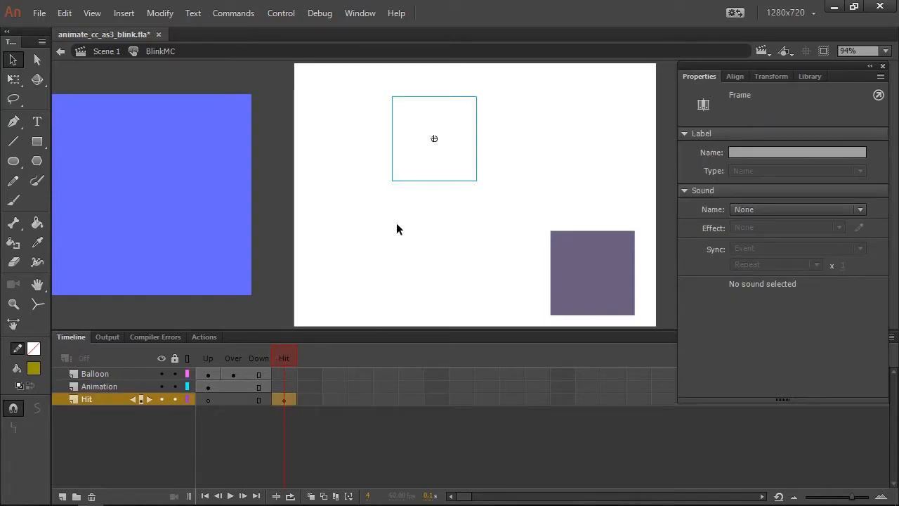
click(427, 154)
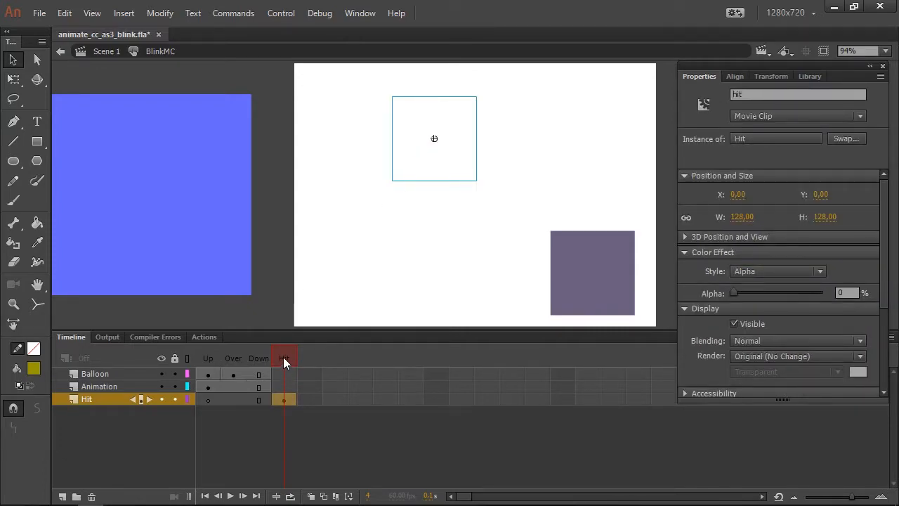
drag(278, 357, 206, 370)
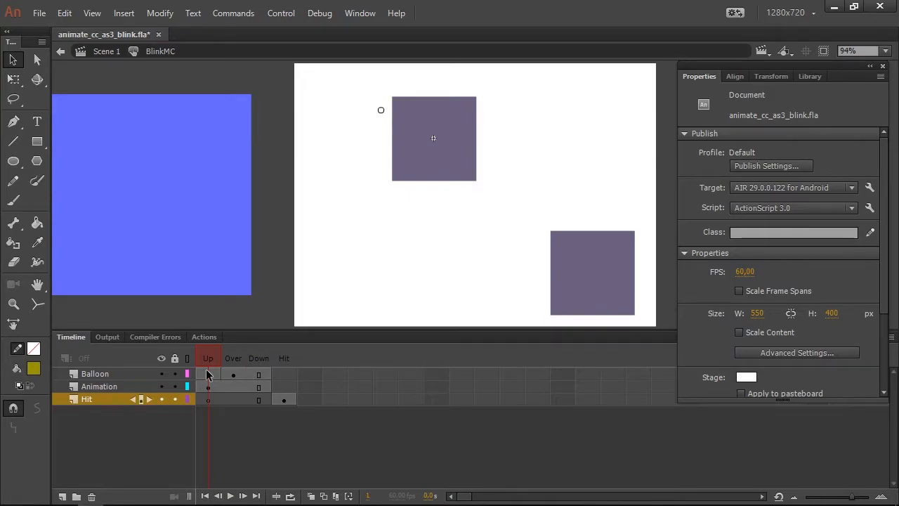
drag(211, 371, 284, 359)
click(395, 140)
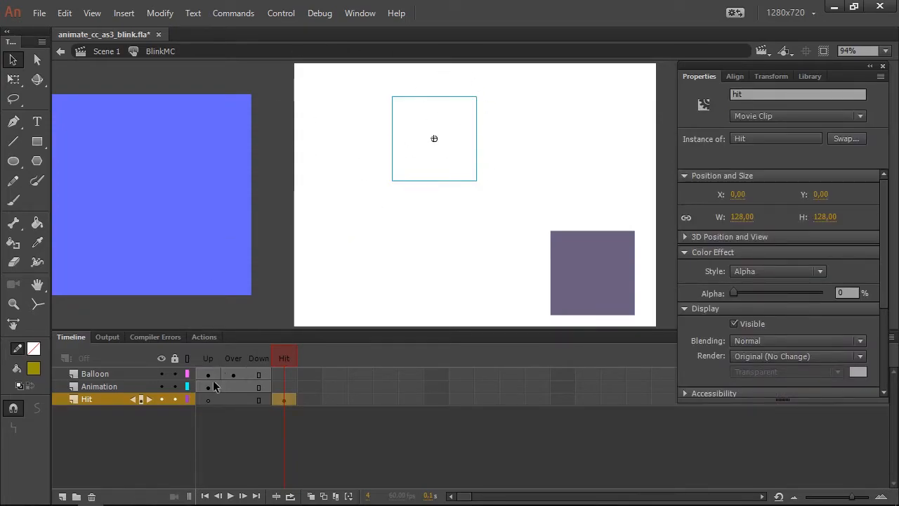
drag(280, 359, 187, 358)
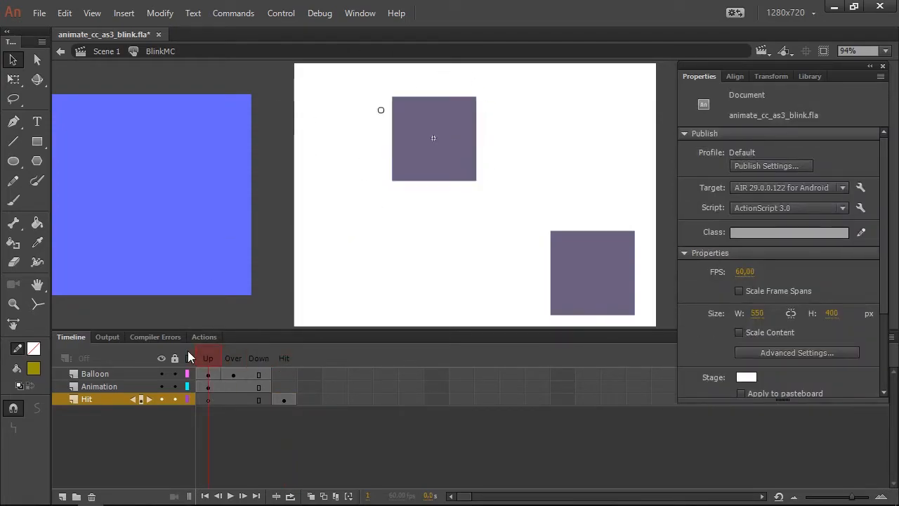
Inspect the balloon clip in BlinkMC's Up frame, preview the start of its timeline and return to BlinkMC.
click(381, 110)
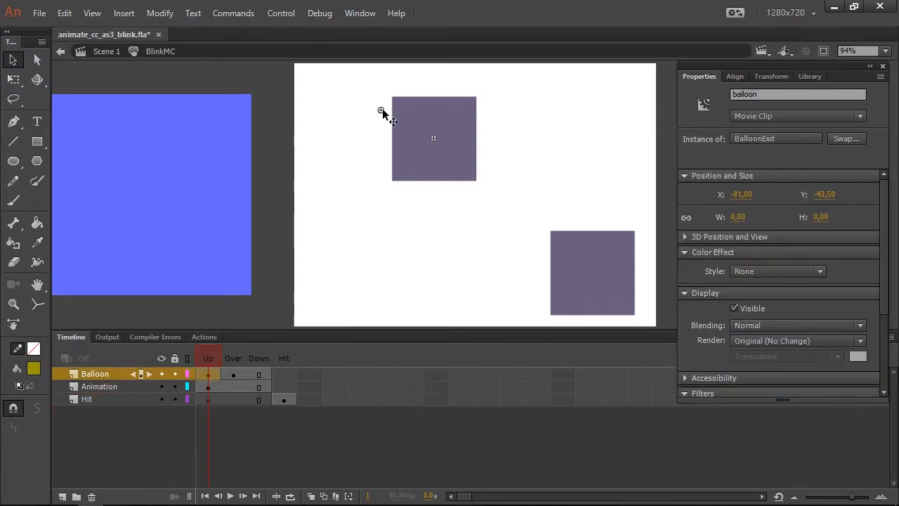
double_click(381, 111)
drag(227, 359, 200, 356)
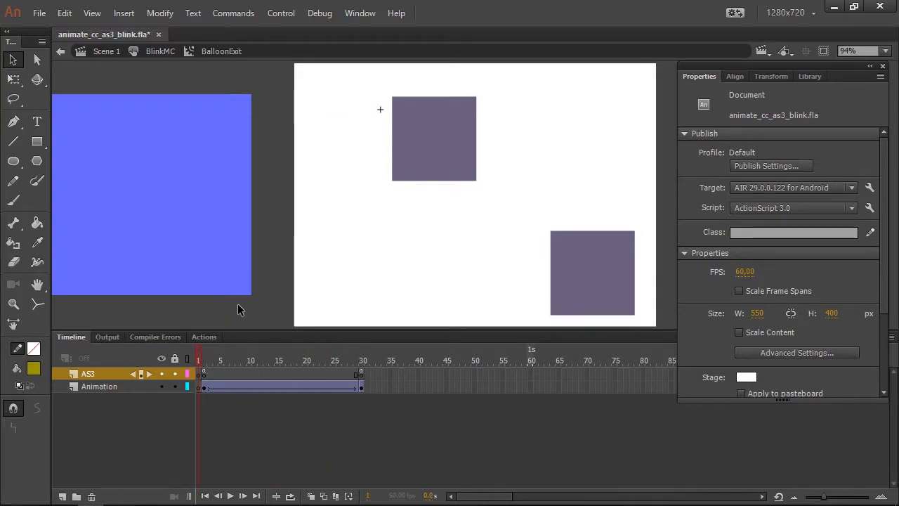
double_click(235, 307)
Try replacing the transparent hit clip in BlinkMC's Hit frame with a drawn olive rectangle.
click(284, 359)
click(425, 166)
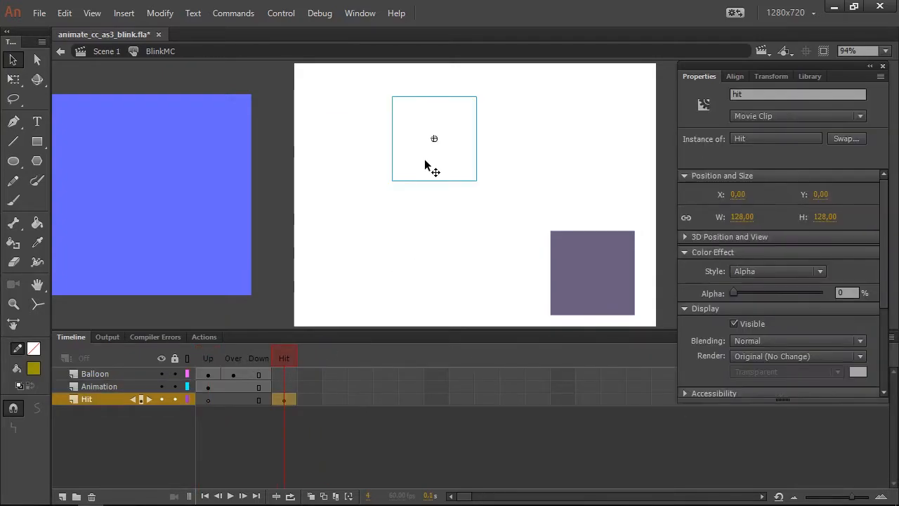
click(436, 186)
key(r)
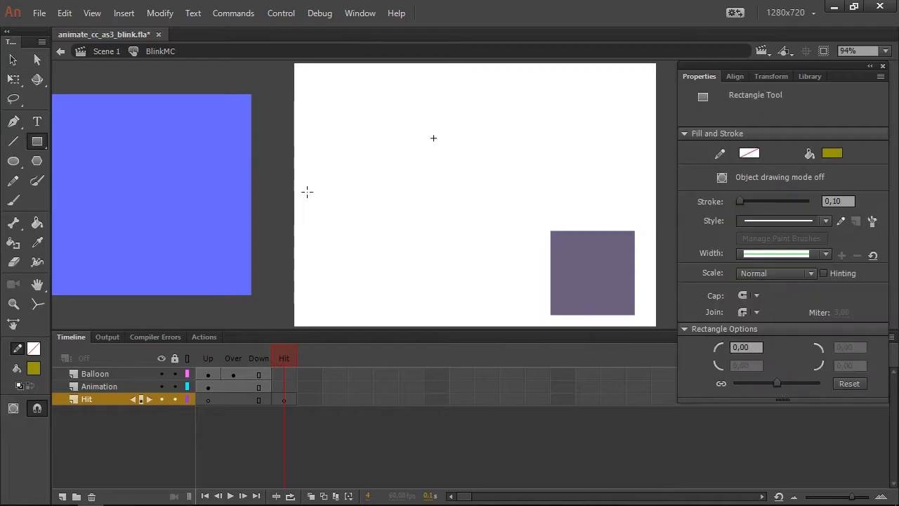
drag(387, 127, 453, 181)
key(v)
click(430, 154)
click(431, 240)
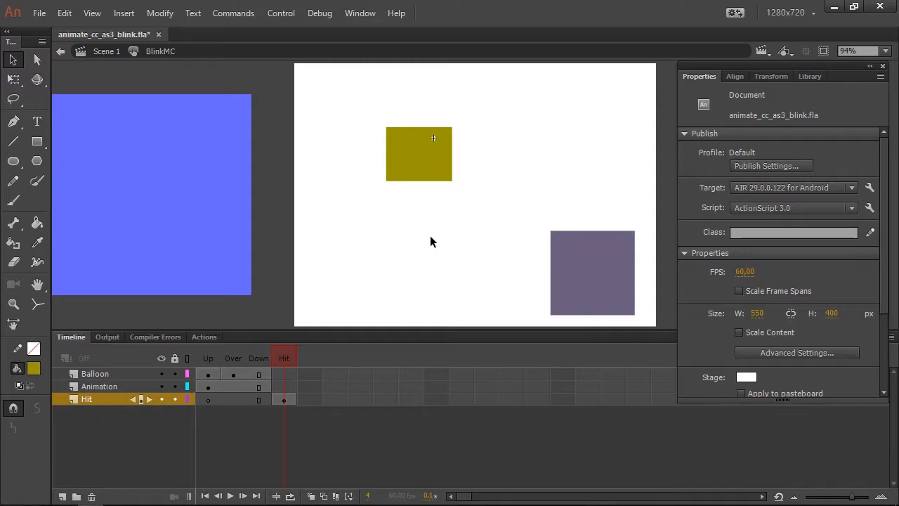
Undo the rectangle and the removal of the hit clip in the Hit frame.
key(ctrl+z)
key(ctrl+z)
key(ctrl+z)
key(ctrl+z)
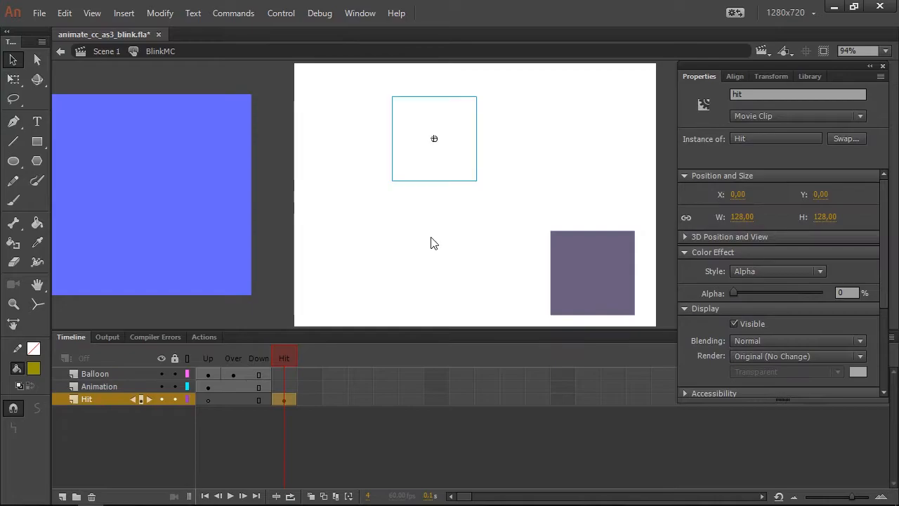
Open the BlinkAnimation clip on the Animation layer's Up frame, review its timeline and return to BlinkMC.
drag(230, 358, 196, 417)
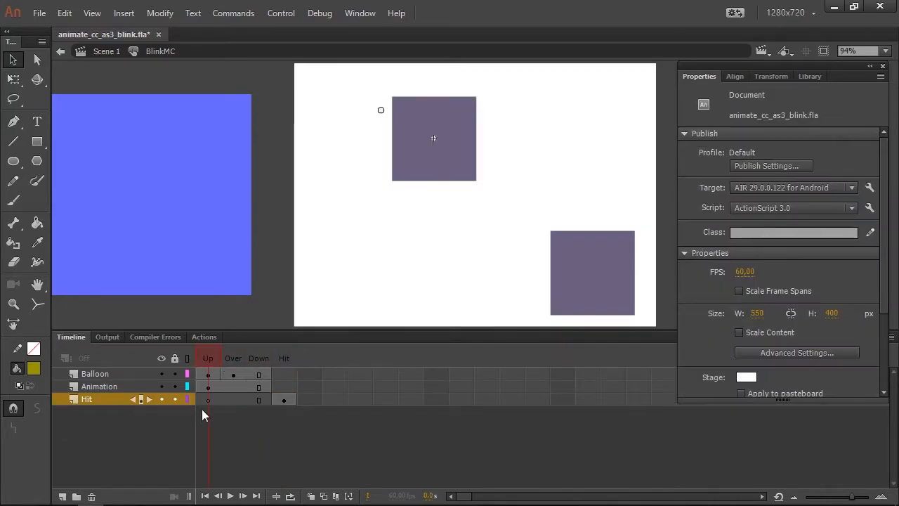
click(181, 387)
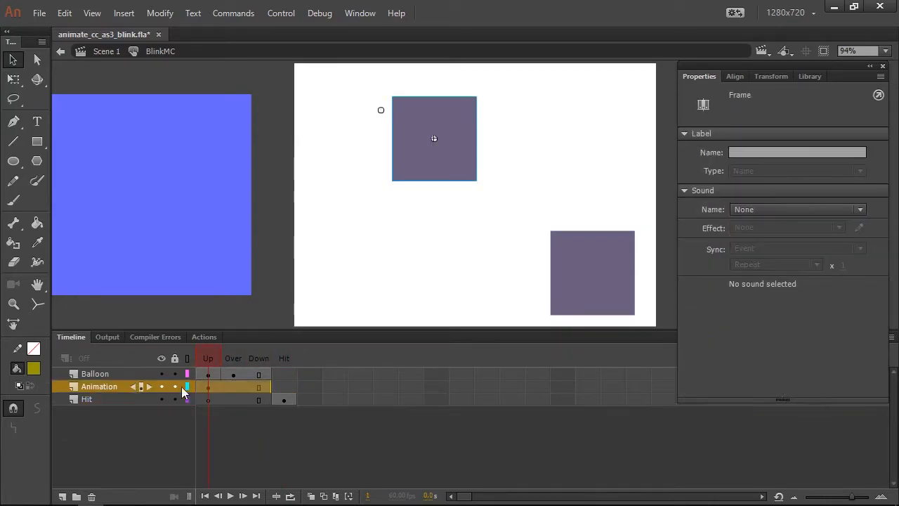
click(236, 449)
double_click(432, 167)
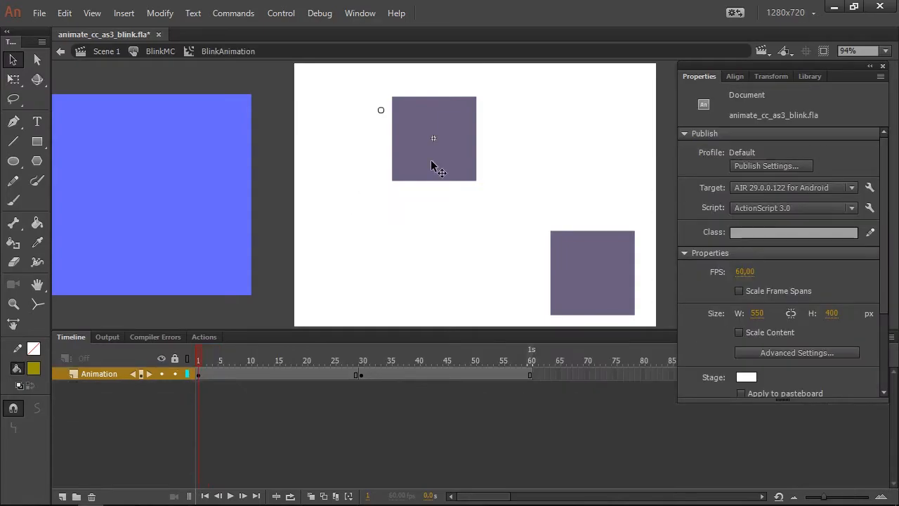
drag(199, 358, 146, 340)
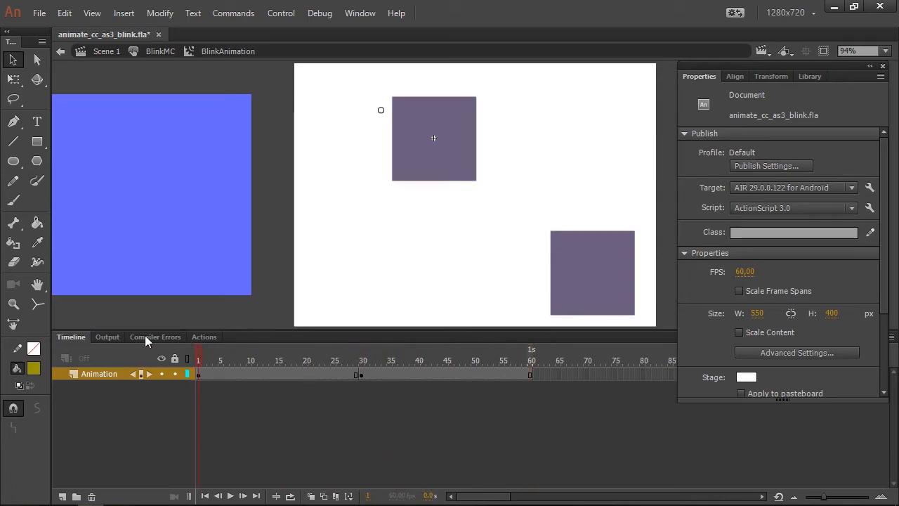
double_click(231, 309)
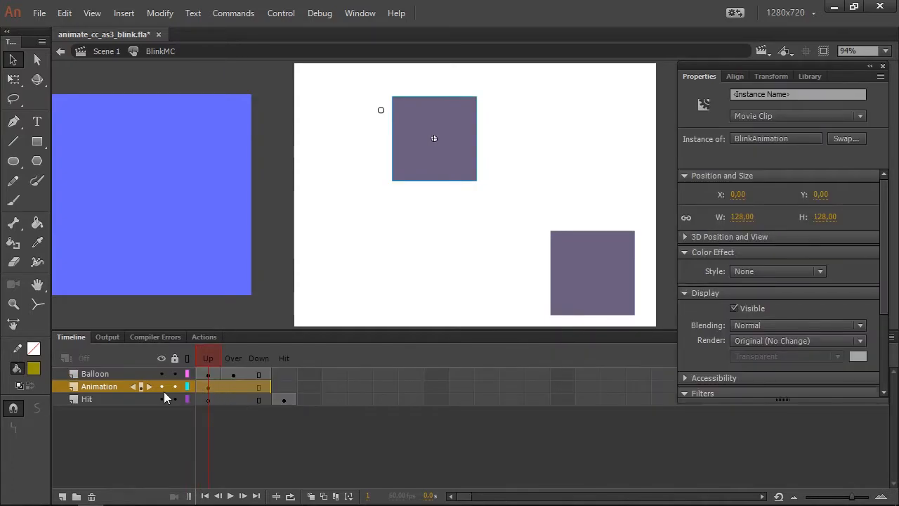
Hide the Animation and Hit layers in BlinkMC, leaving only the Balloon layer shown.
click(162, 358)
click(161, 374)
click(212, 374)
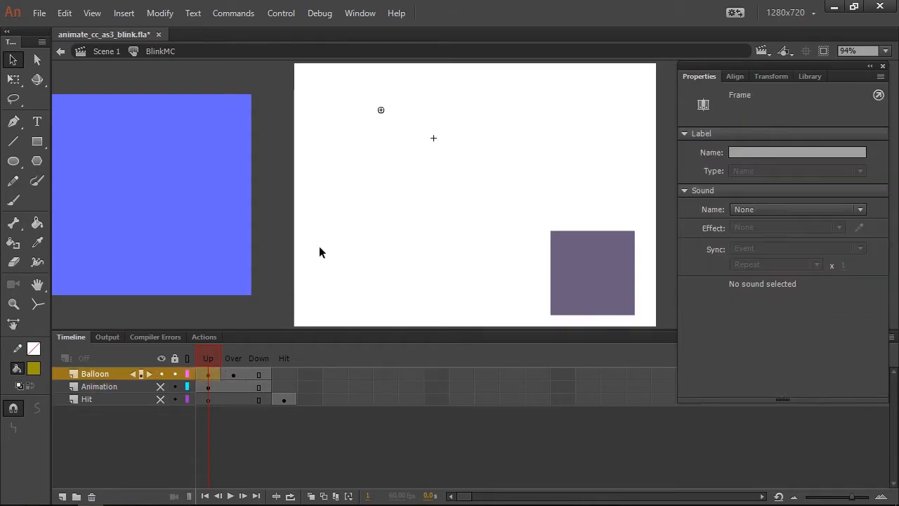
click(248, 305)
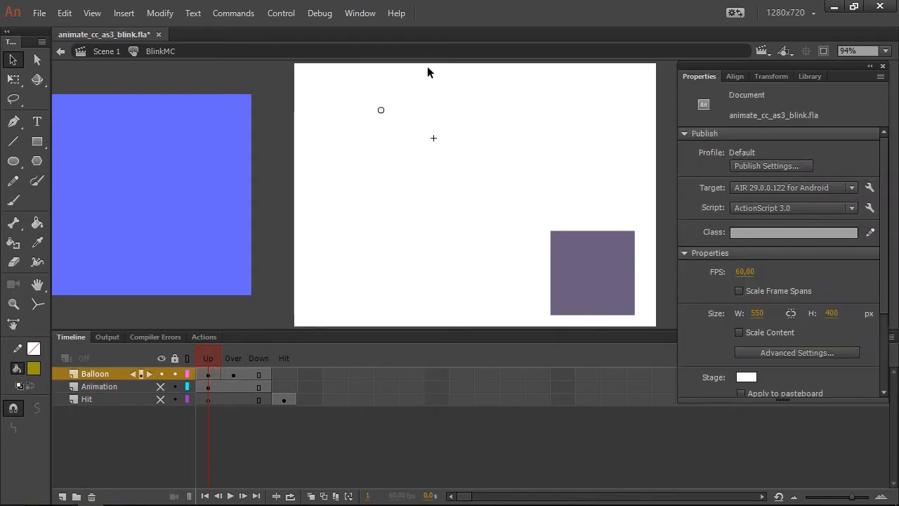
Open the BalloonExit clip from the Up frame, view the balloon at frame 2 and return to BlinkMC.
double_click(381, 110)
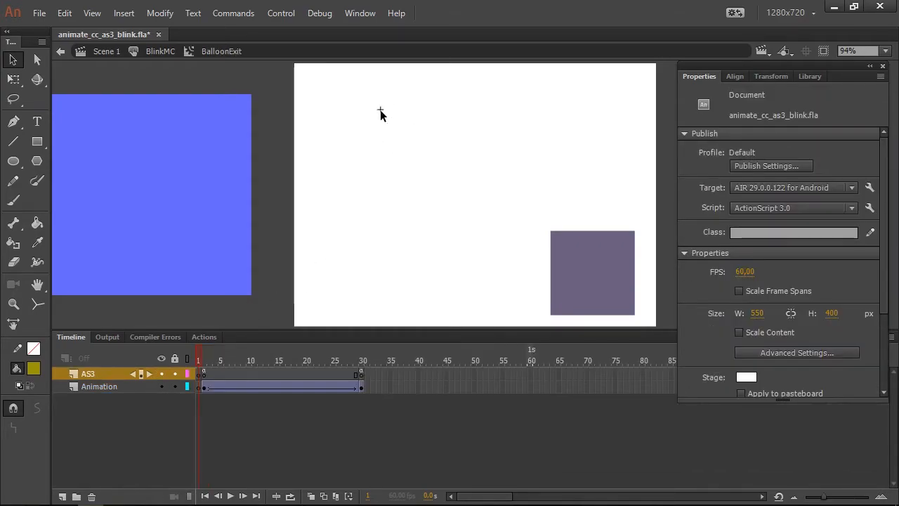
mouse_move(210, 356)
mouse_down()
mouse_move(371, 362)
mouse_move(208, 371)
mouse_up()
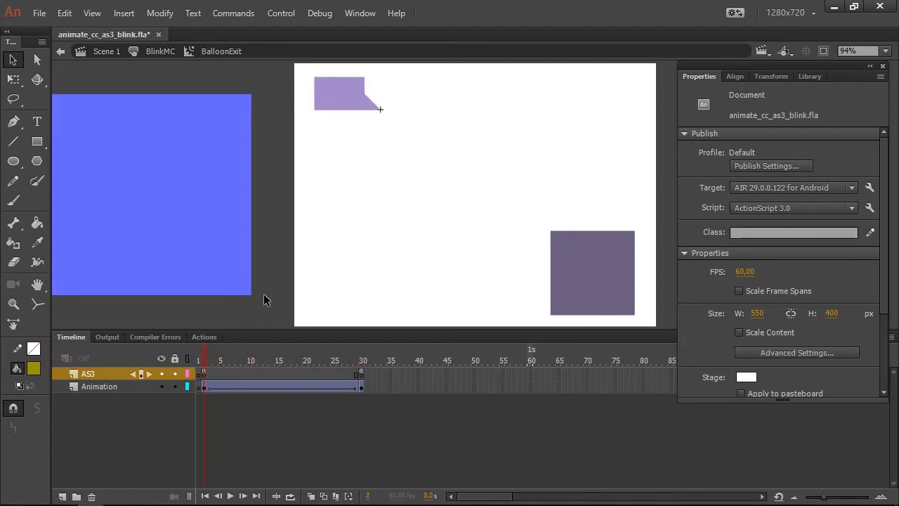
double_click(263, 293)
Open the BalloonEnter clip from the Over frame, preview its animation through frame 30, check the tween's easing and return to BlinkMC.
click(232, 371)
double_click(381, 114)
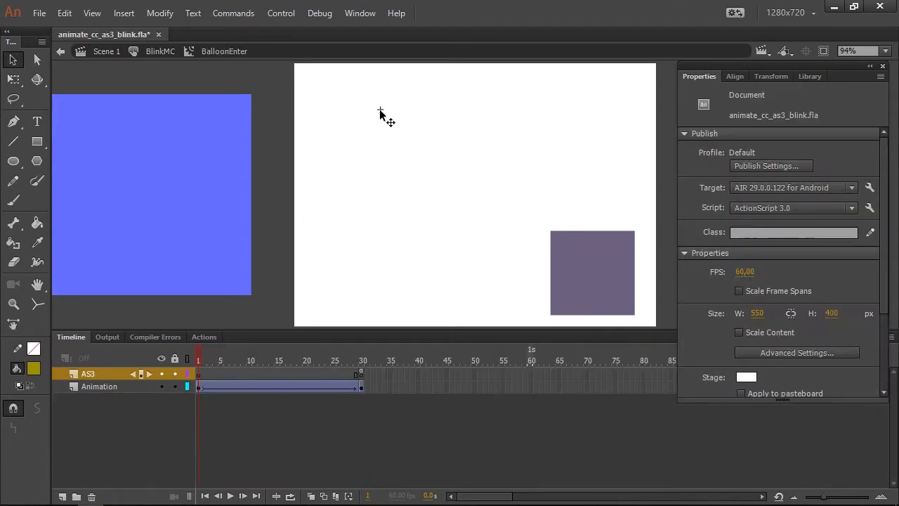
drag(199, 360, 399, 376)
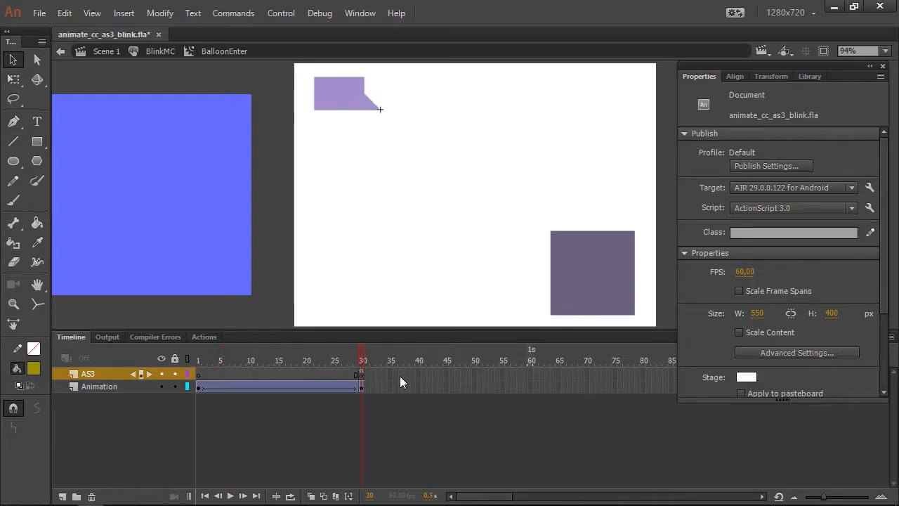
click(288, 387)
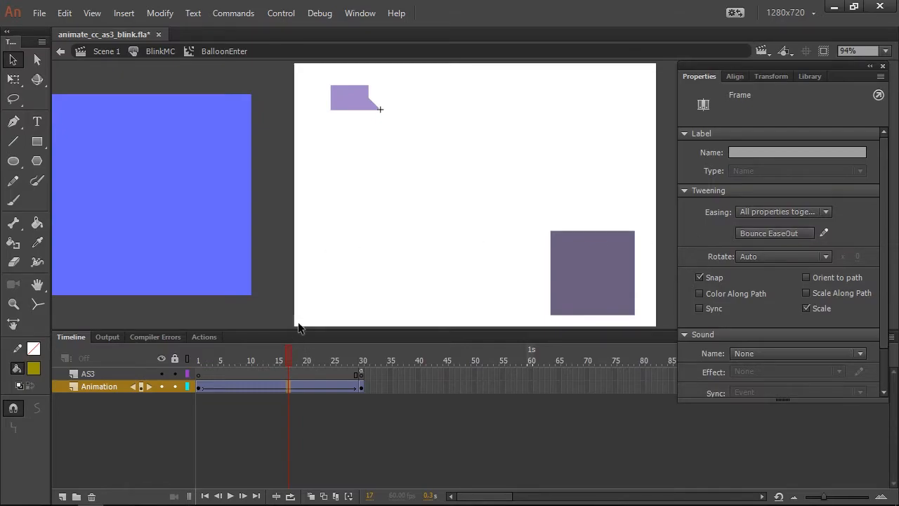
double_click(274, 314)
Open the BalloonExit clip from the Up frame and display the script on frame 2 of its AS3 layer.
drag(222, 359, 200, 358)
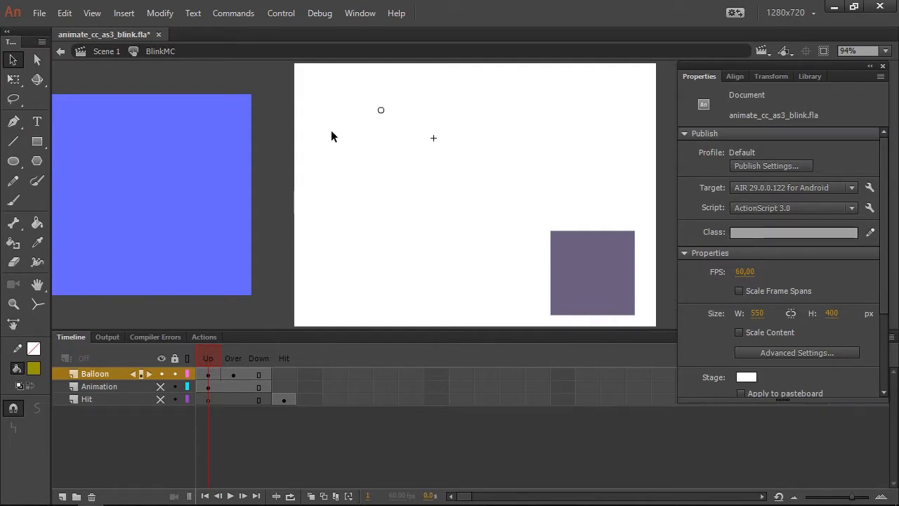
double_click(381, 111)
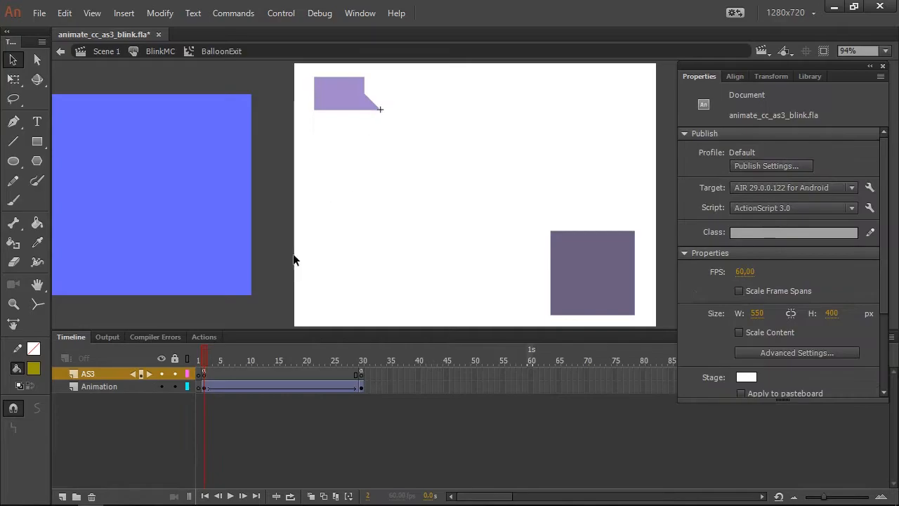
mouse_move(205, 362)
mouse_down()
mouse_move(371, 357)
mouse_move(196, 360)
mouse_move(205, 362)
mouse_up()
click(205, 375)
click(208, 338)
click(315, 352)
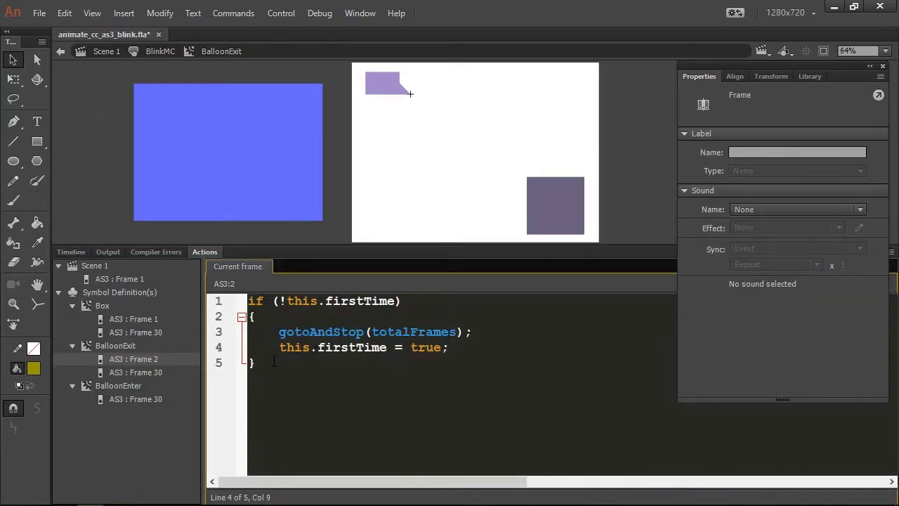
Comment out the entire firstTime condition in the frame 2 script of BalloonExit.
click(259, 364)
drag(260, 364, 250, 301)
right_click(314, 340)
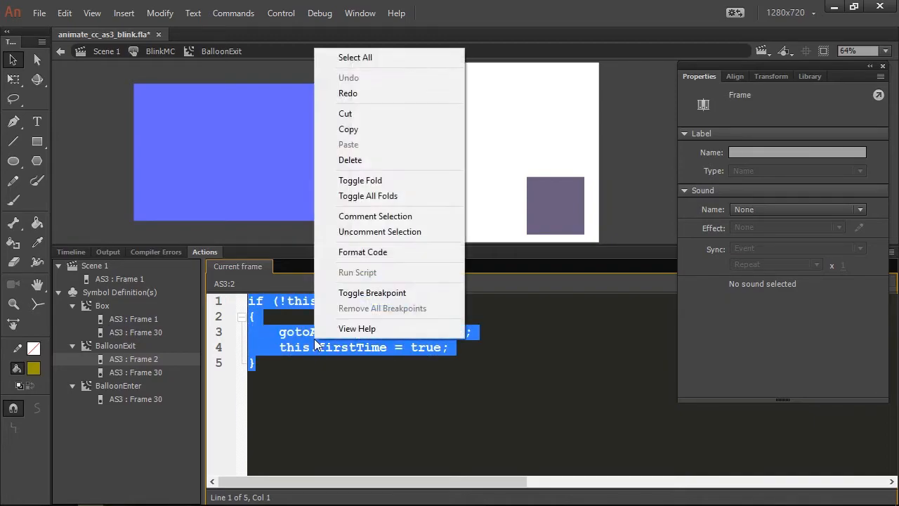
click(364, 217)
click(349, 359)
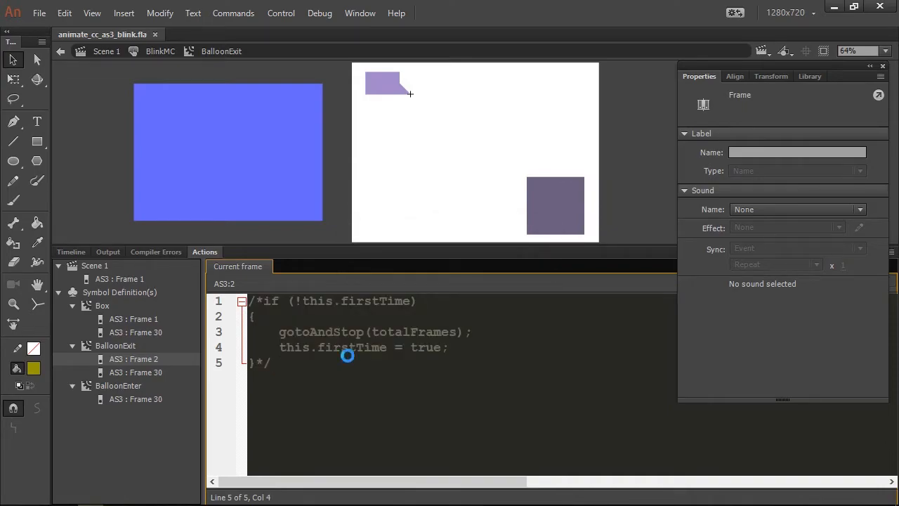
Test the movie twice with the firstTime code commented out, watching the balloons at startup, and close each test window.
key(ctrl+Return)
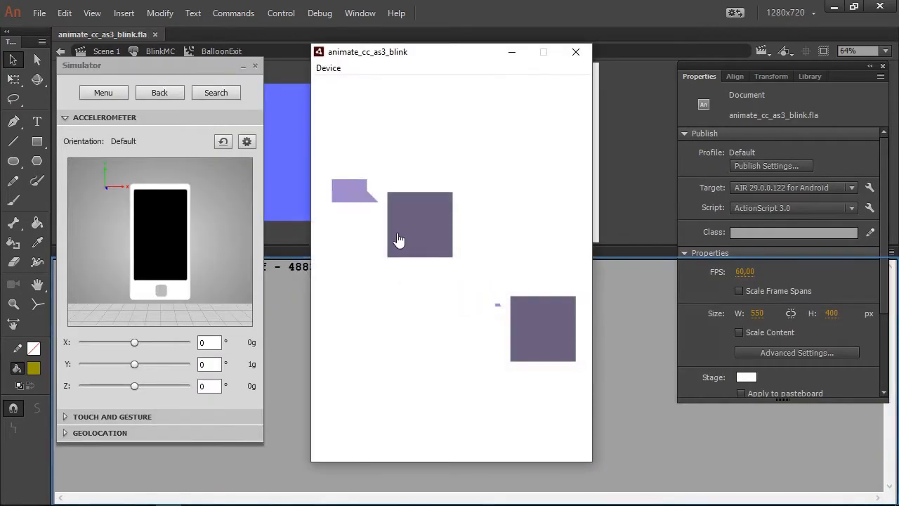
click(581, 47)
click(204, 251)
click(313, 351)
key(ctrl+Return)
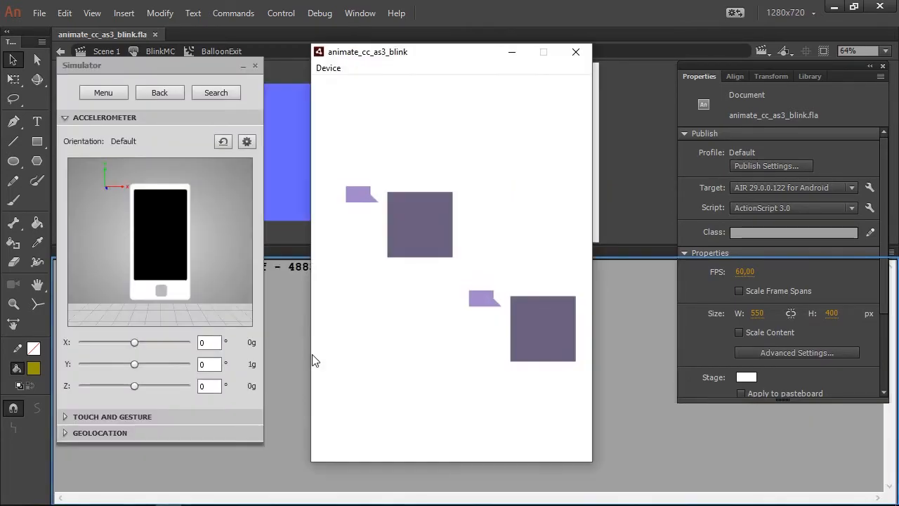
click(576, 51)
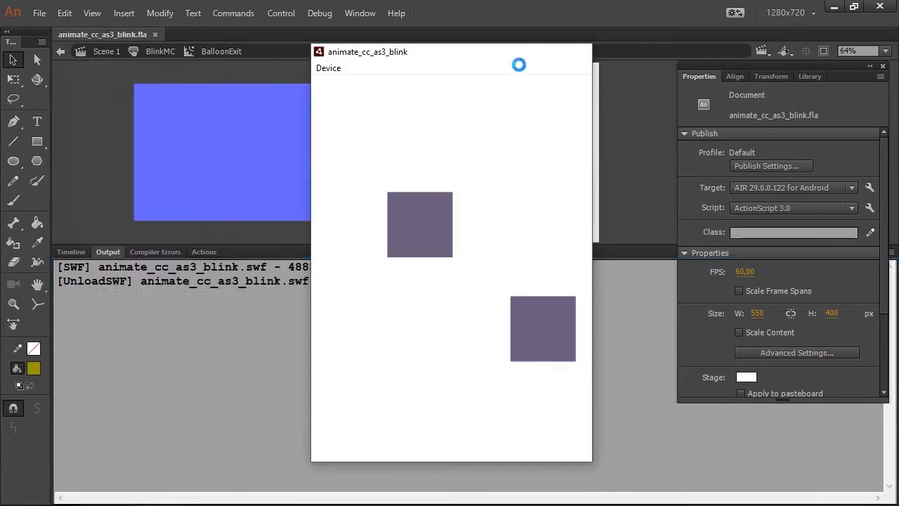
Go back to the BalloonExit frame 2 script and undo the commenting-out of the firstTime condition.
click(204, 251)
click(287, 367)
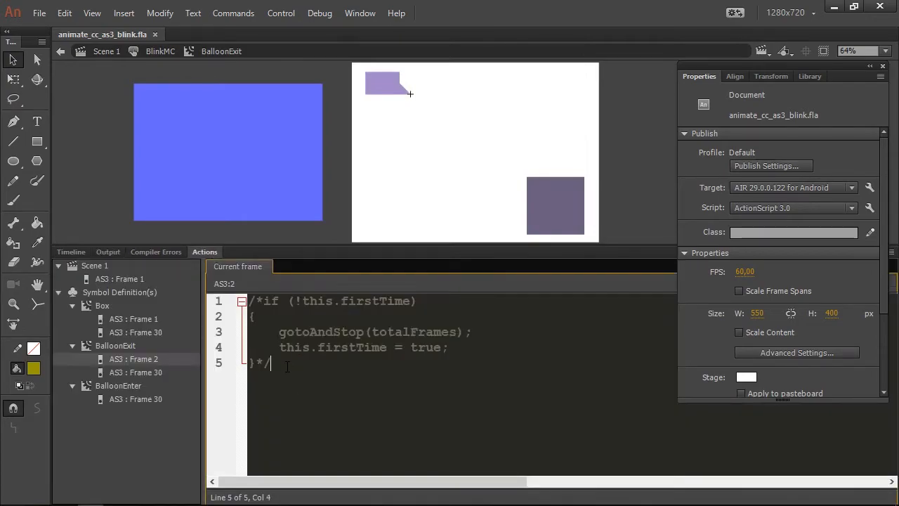
key(ctrl+z)
key(ctrl+z)
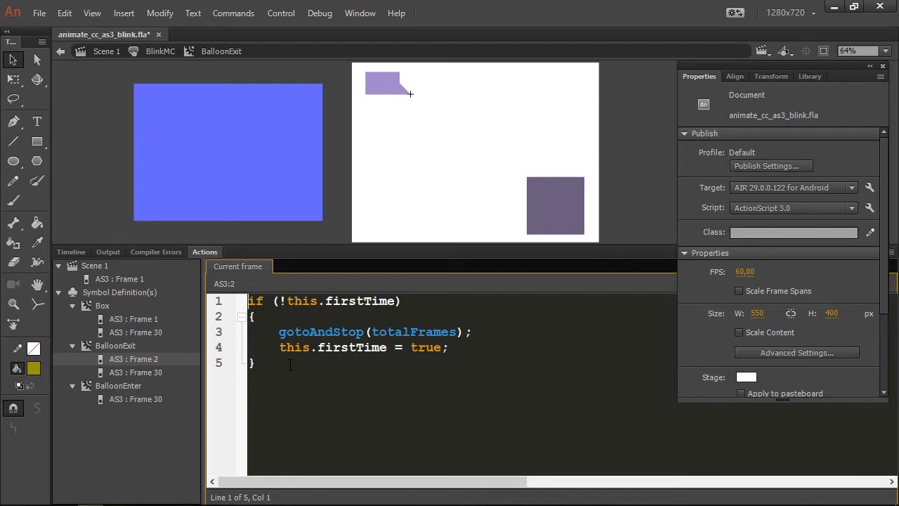
Highlight the gotoAndStop(totalFrames) call, the firstTime assignment and the whole if block to examine how they skip the exit animation.
drag(279, 332, 463, 331)
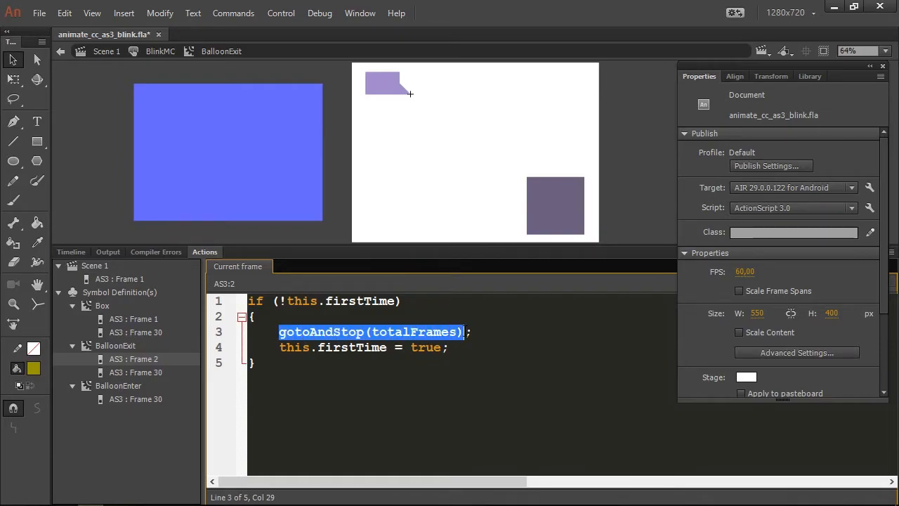
click(341, 334)
drag(278, 347, 448, 347)
click(340, 302)
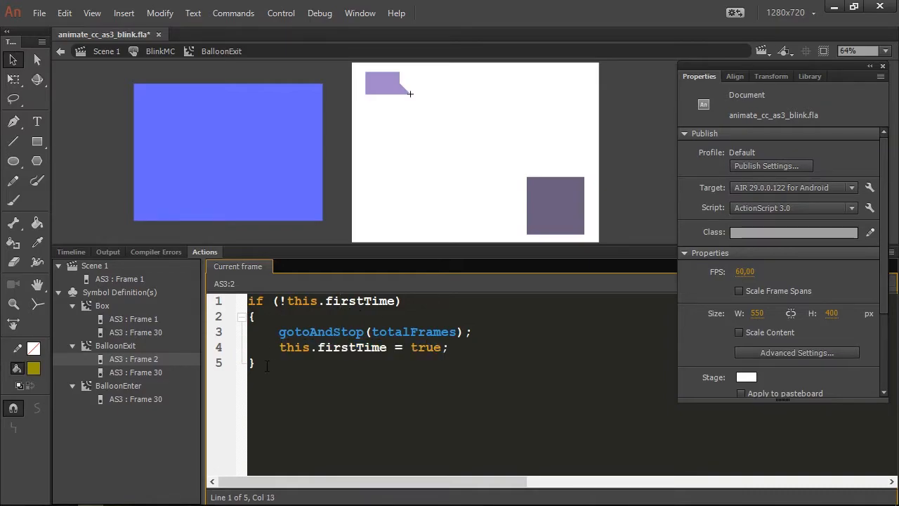
drag(268, 366, 246, 301)
drag(274, 368, 246, 300)
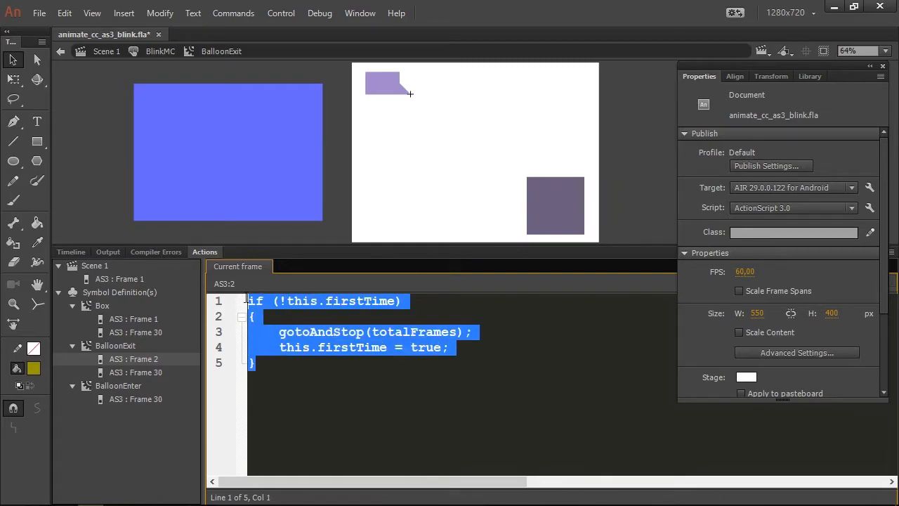
click(302, 358)
Save the file, test the movie with the firstTime code active, and return to the BalloonExit frame 2 script.
key(ctrl+s)
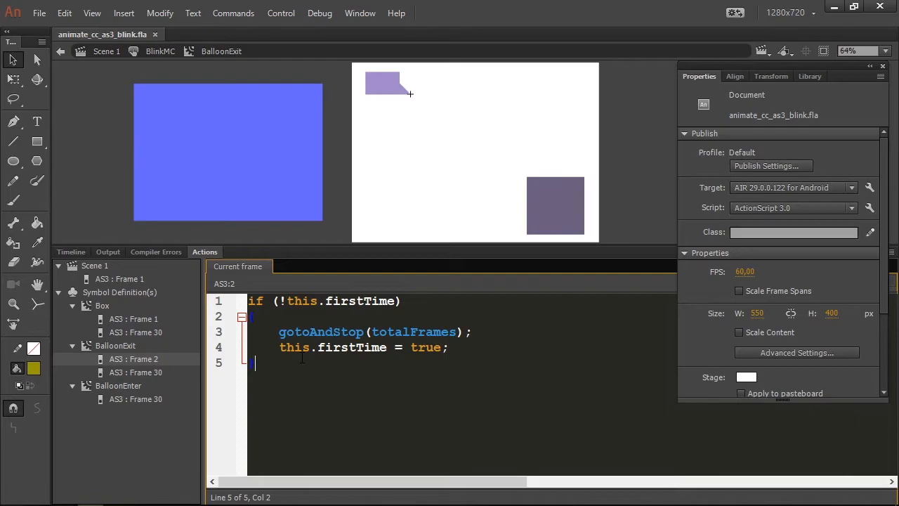
key(ctrl+Return)
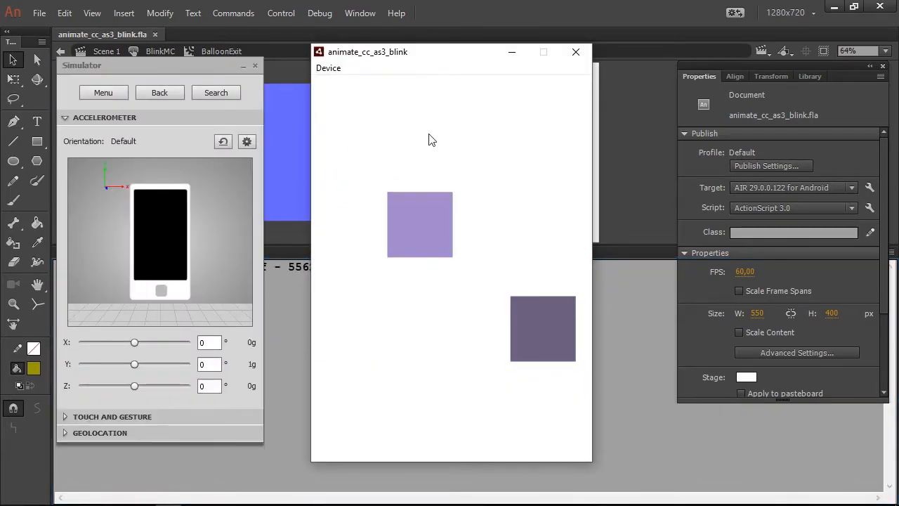
click(577, 52)
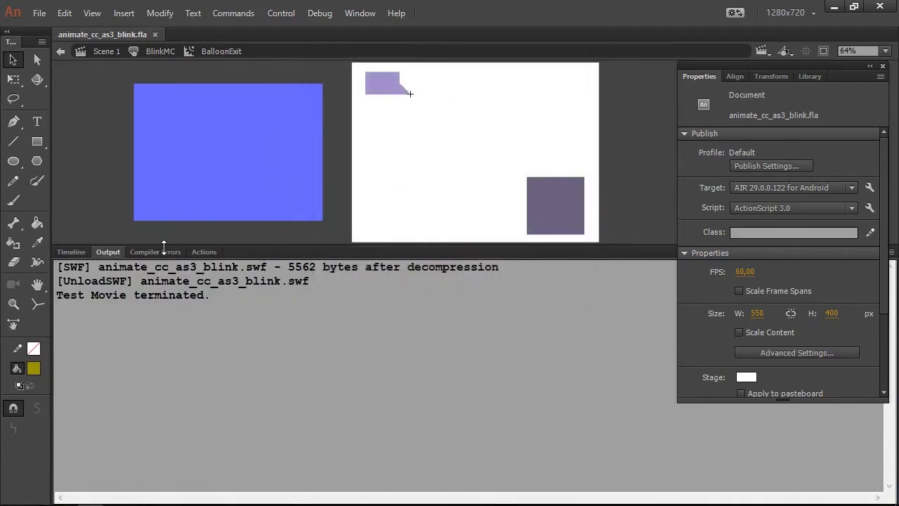
click(205, 252)
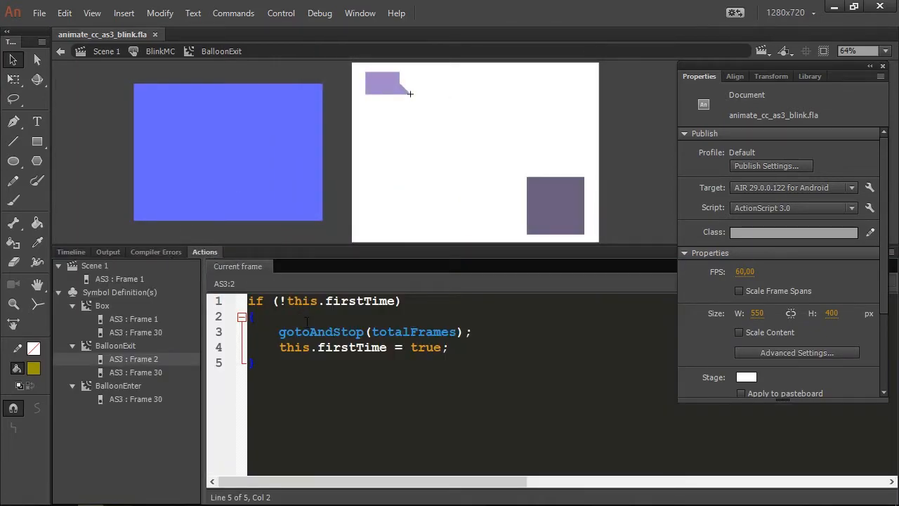
Leave the nested symbols for Scene 1, select the blue Box instance and enlarge the stage area.
click(71, 252)
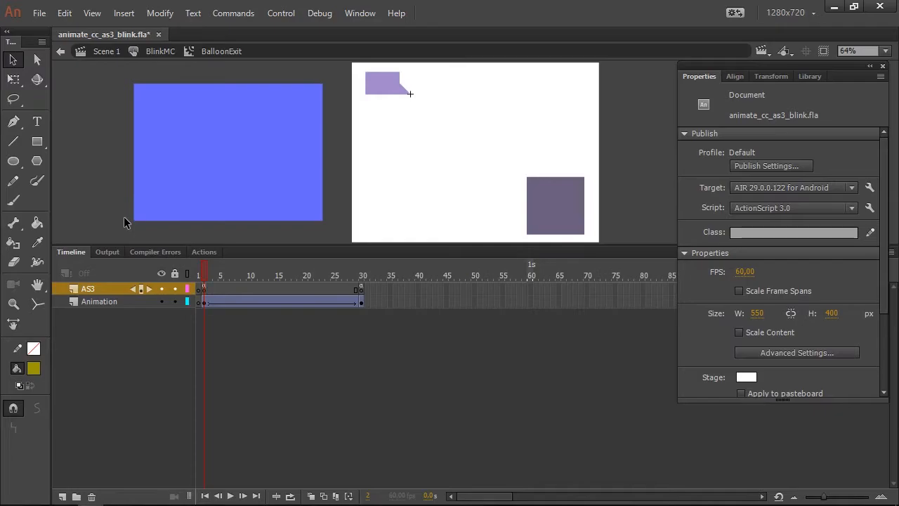
double_click(124, 222)
double_click(118, 199)
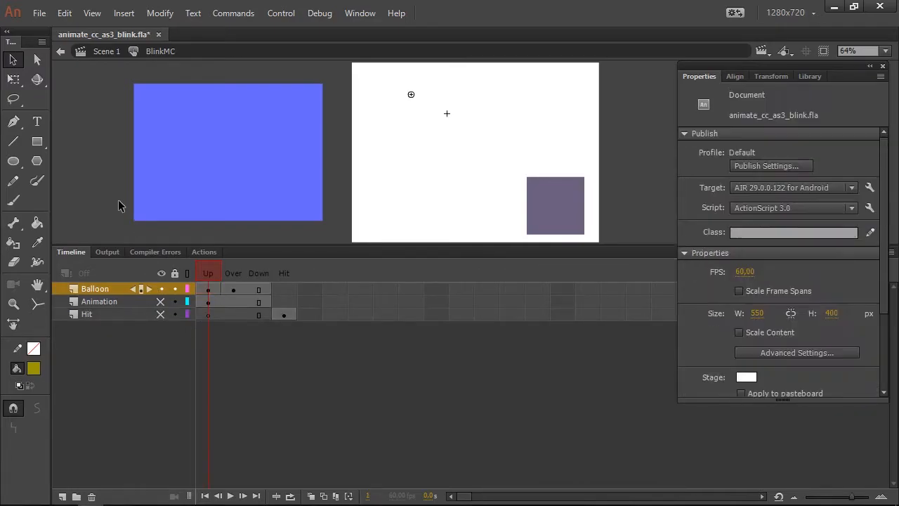
click(282, 170)
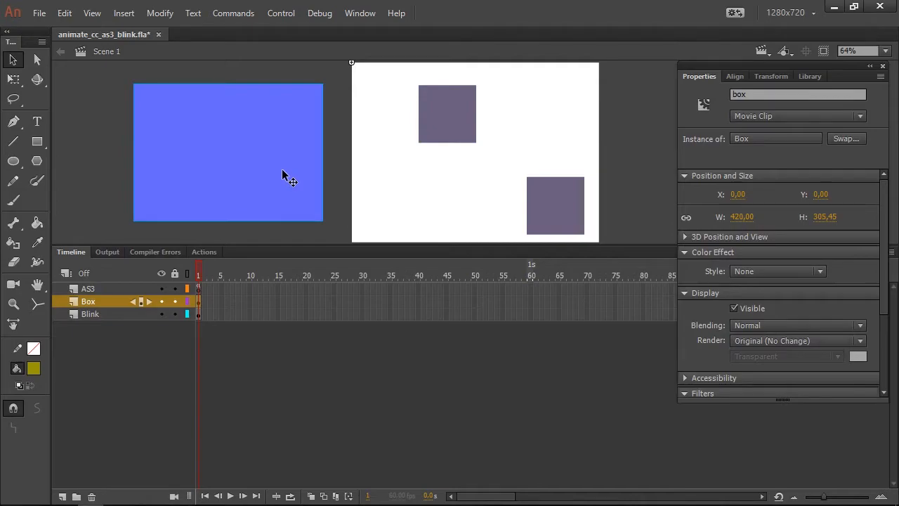
click(452, 113)
click(211, 162)
drag(334, 245, 327, 283)
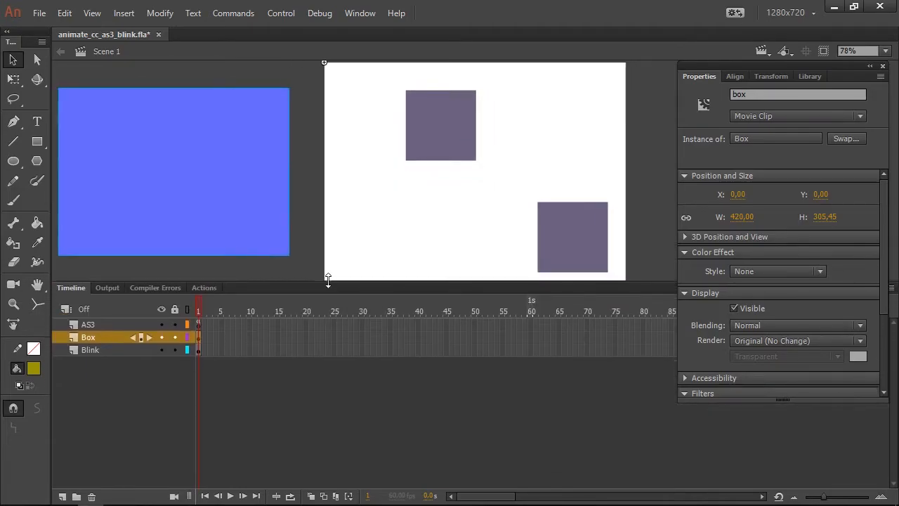
Open the Box clip, preview its entering animation and check the easing of the first tween on the Animation layer.
double_click(239, 208)
drag(212, 305, 277, 362)
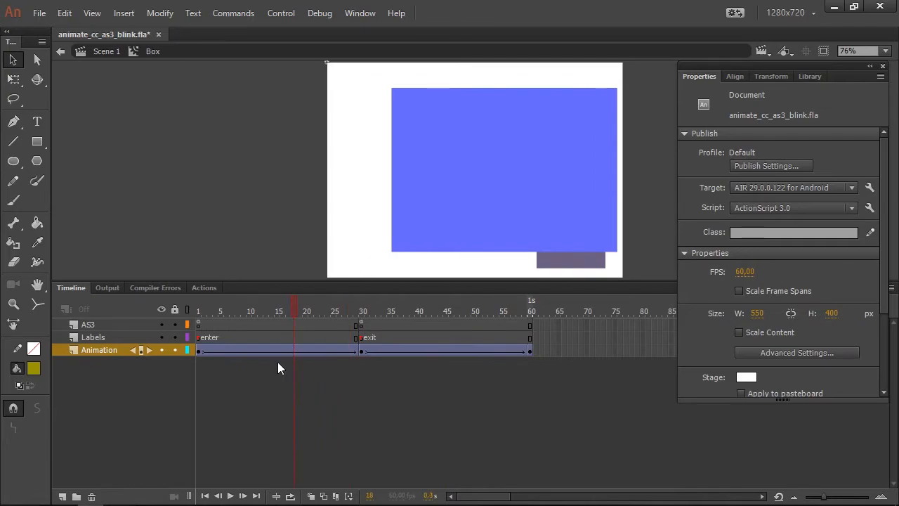
click(278, 350)
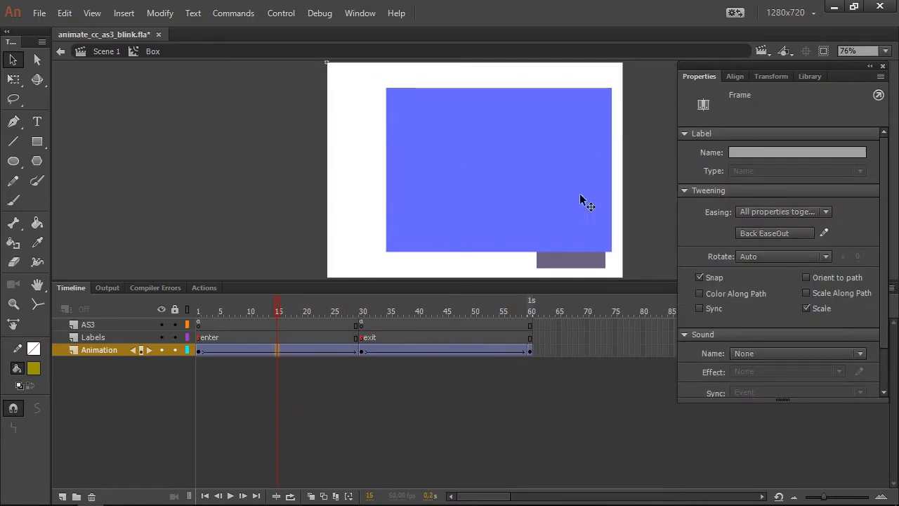
click(771, 231)
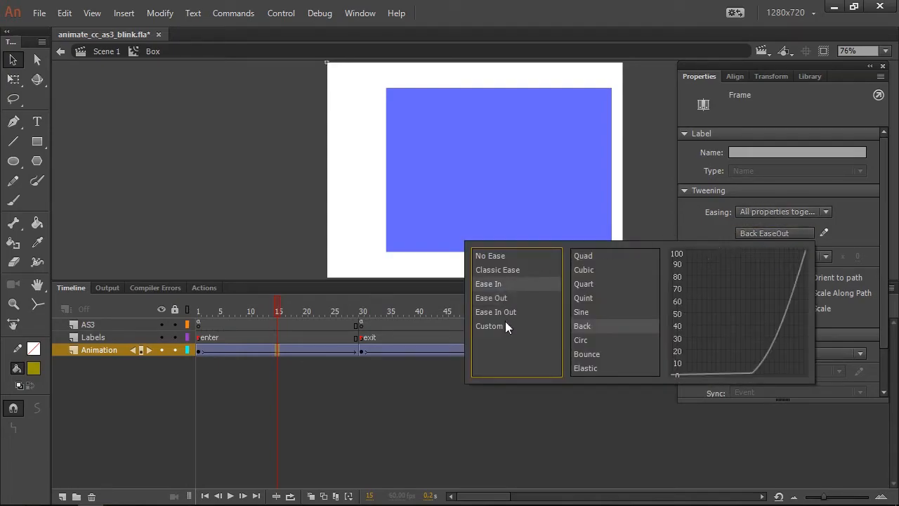
click(683, 223)
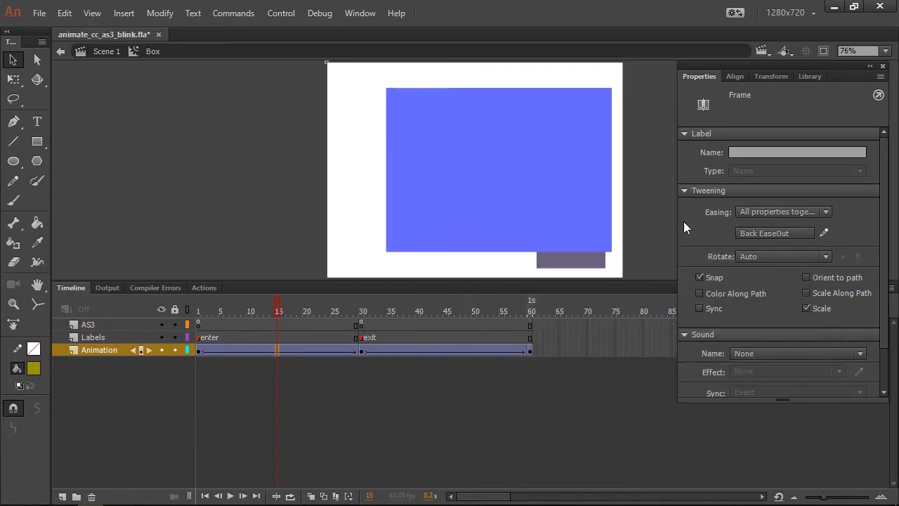
Inspect the enter and exit labels on the Labels layer and scrub the Box animation between frames 1 and 30.
click(198, 337)
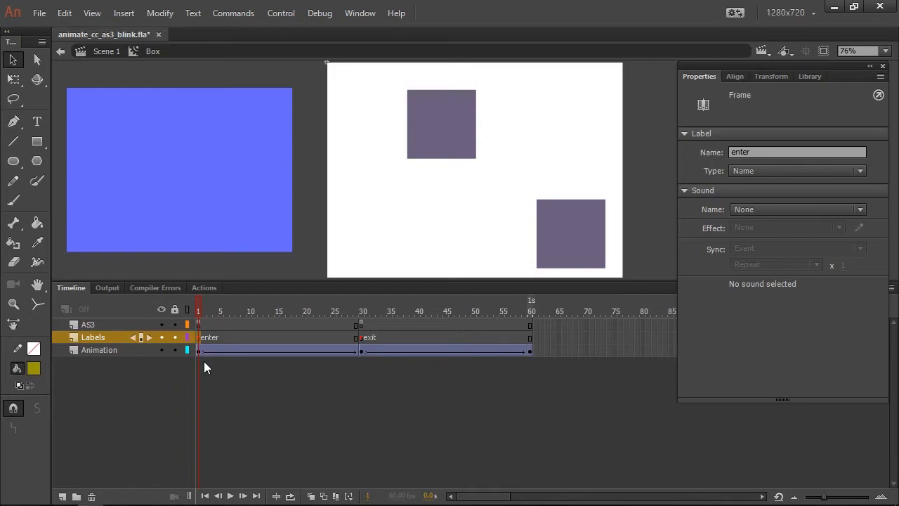
drag(206, 307, 365, 313)
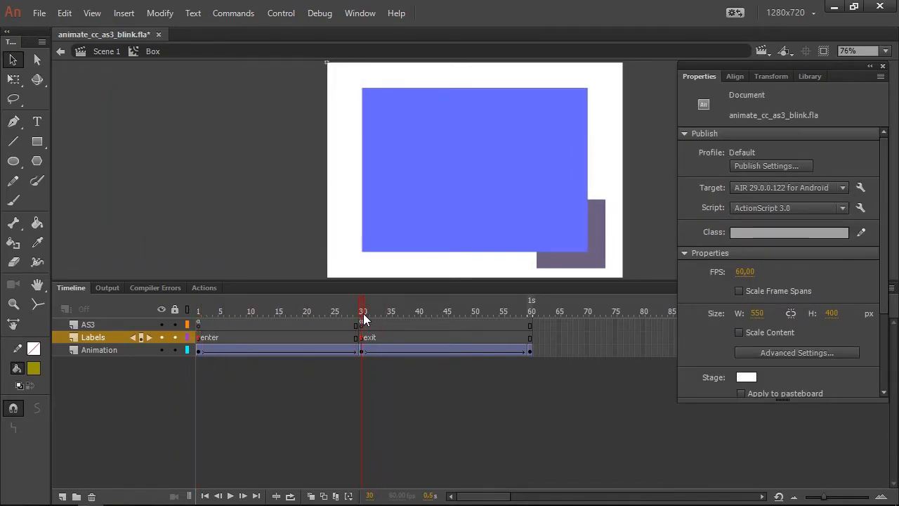
click(363, 337)
mouse_move(363, 311)
mouse_down()
mouse_move(551, 312)
mouse_move(362, 316)
mouse_up()
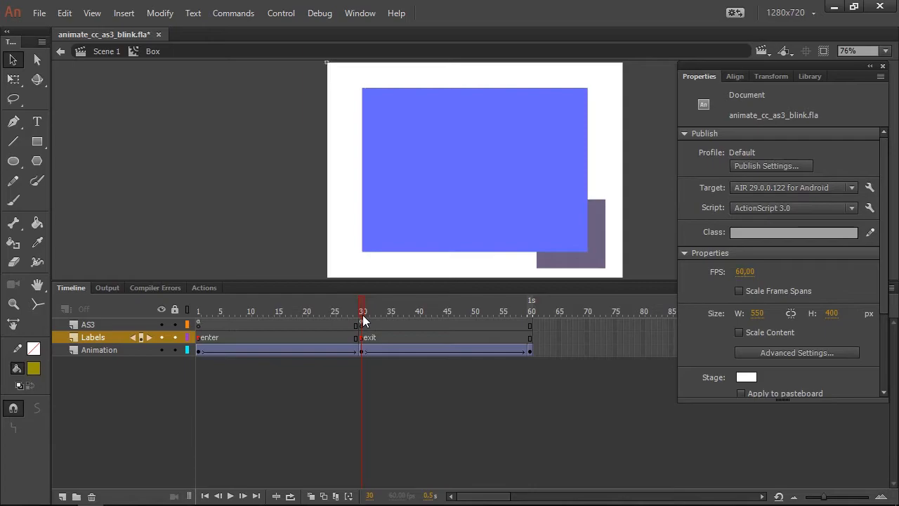
drag(341, 314, 188, 318)
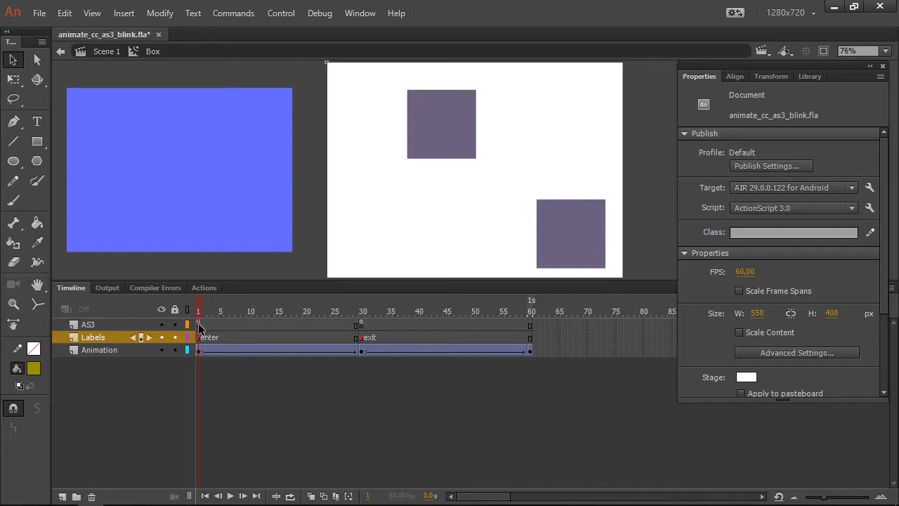
View the script on frame 1 of the Box clip's AS3 layer and return to its timeline.
click(198, 324)
click(204, 287)
click(352, 306)
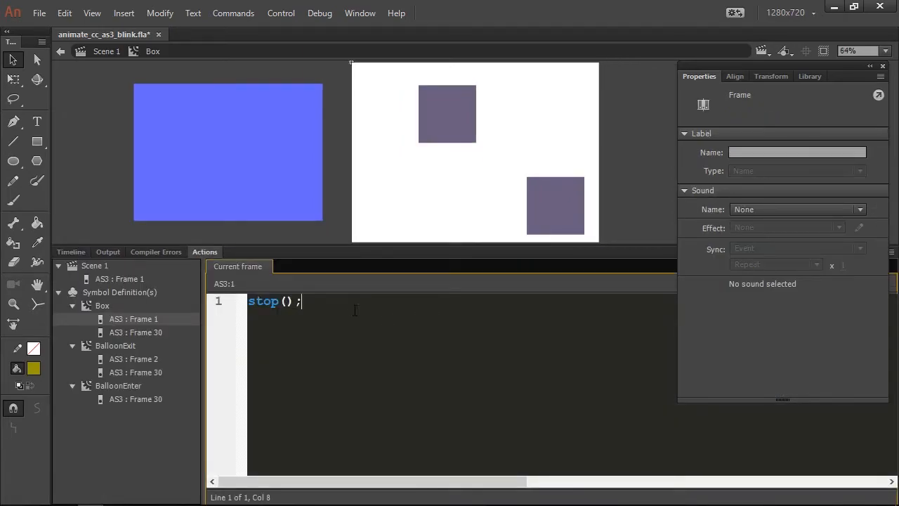
click(66, 253)
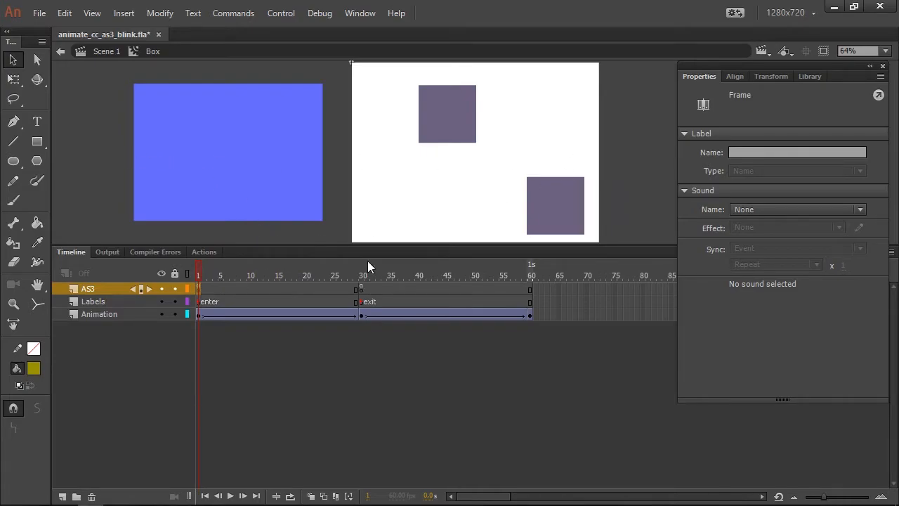
Return to Scene 1 and display the script on frame 1 of the AS3 layer.
double_click(120, 211)
click(200, 288)
click(211, 253)
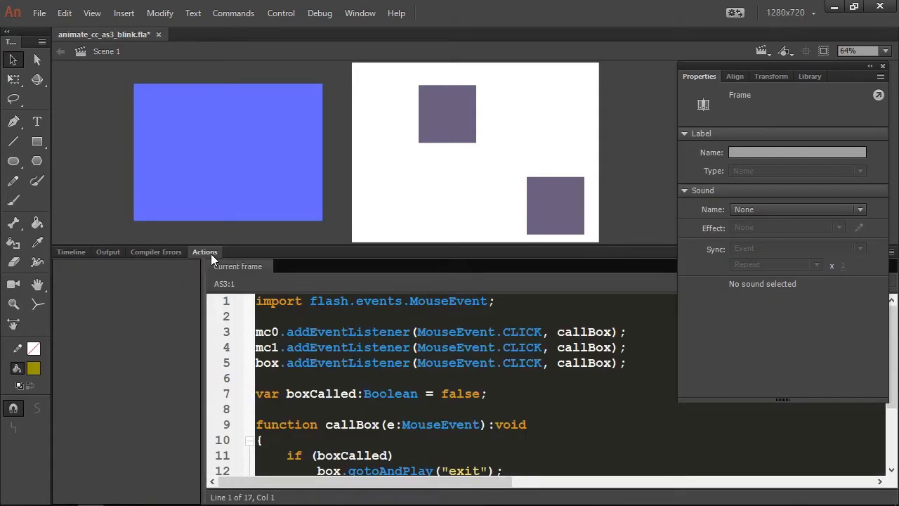
Close the floating properties, set the stage to Fit in Window and enlarge the script area to show the whole callBox code.
click(883, 66)
click(520, 395)
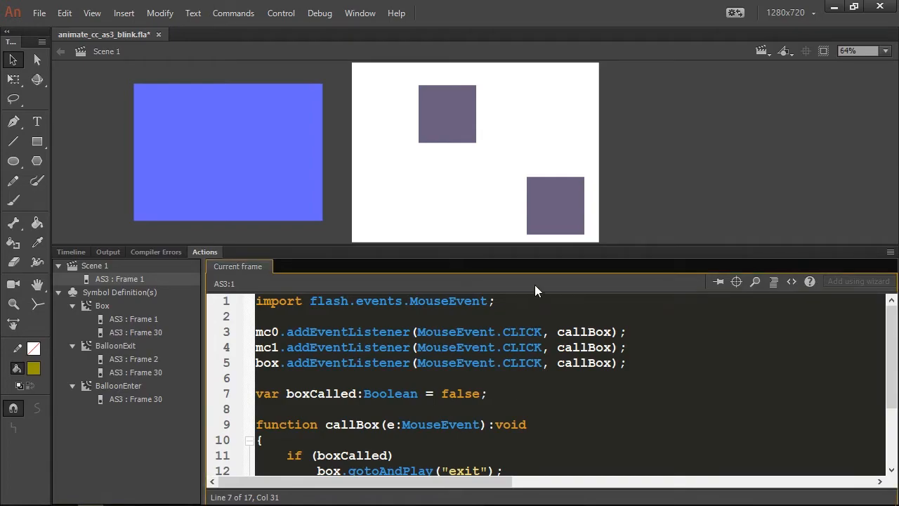
click(885, 50)
click(838, 66)
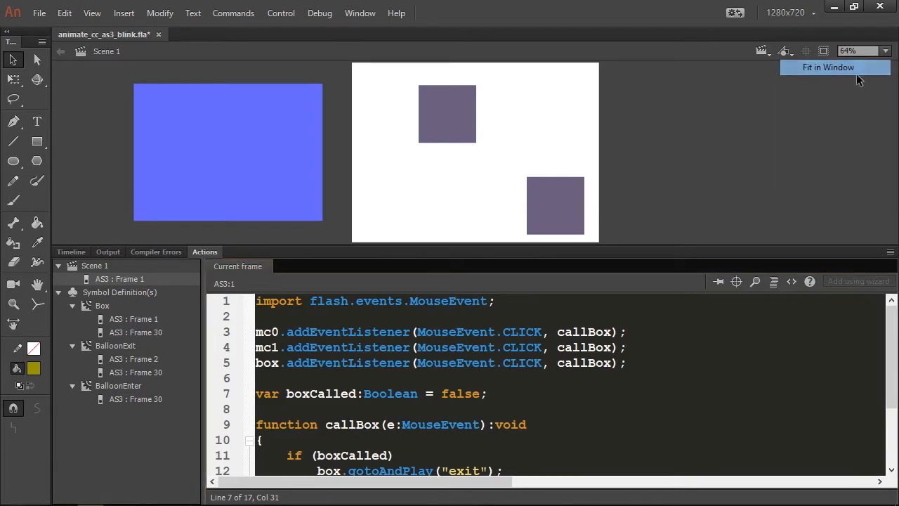
drag(492, 245, 505, 159)
click(499, 306)
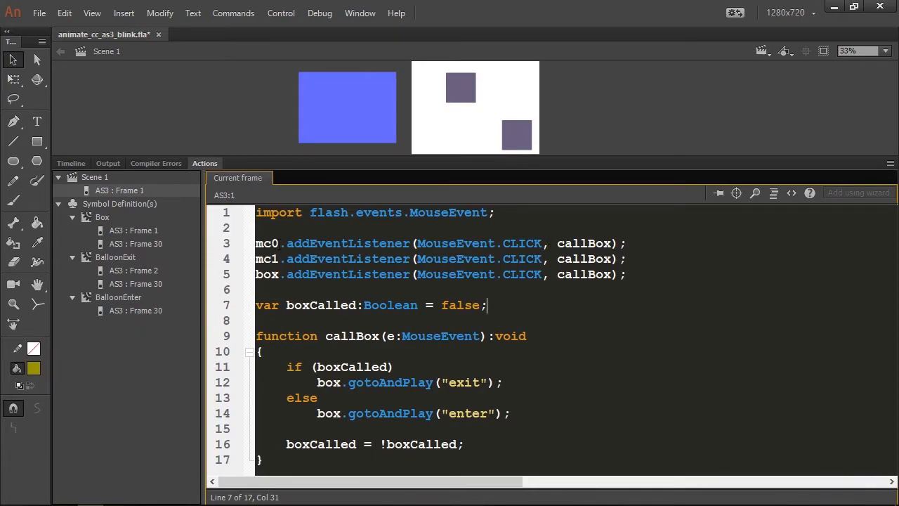
Highlight the mc0 and mc1 click listener lines and pin the Scene 1 frame 1 script.
drag(645, 260, 237, 243)
click(340, 258)
click(720, 193)
Select the upper BlinkMC button on the stage, check its instance name in the properties and return to the listener code.
click(532, 128)
click(459, 88)
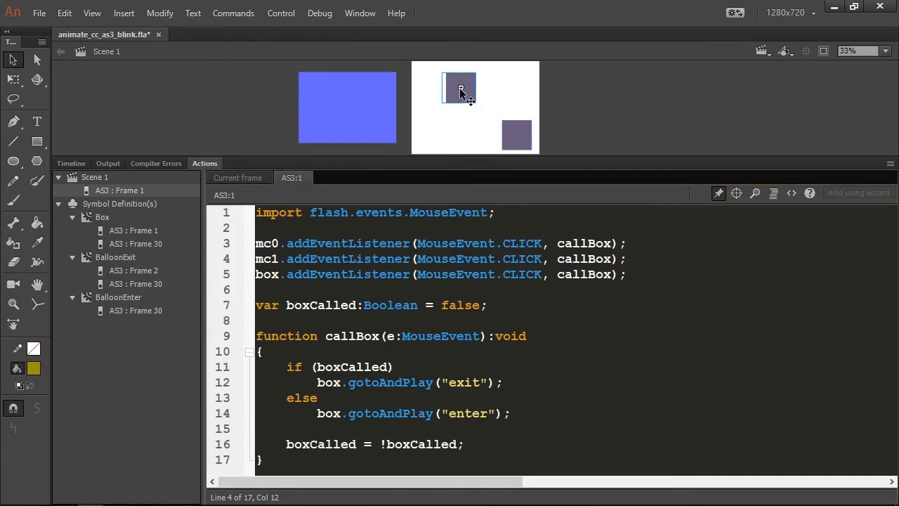
key(ctrl+F3)
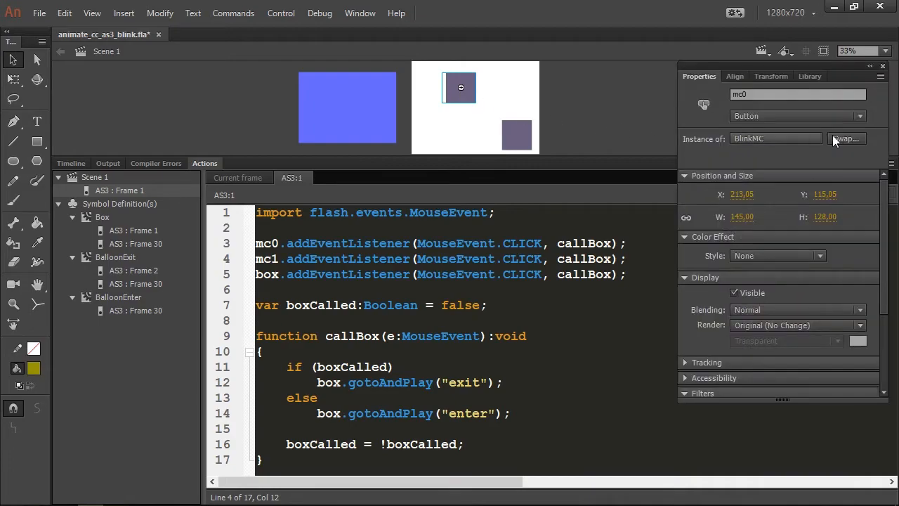
click(764, 95)
click(883, 66)
click(883, 66)
click(325, 259)
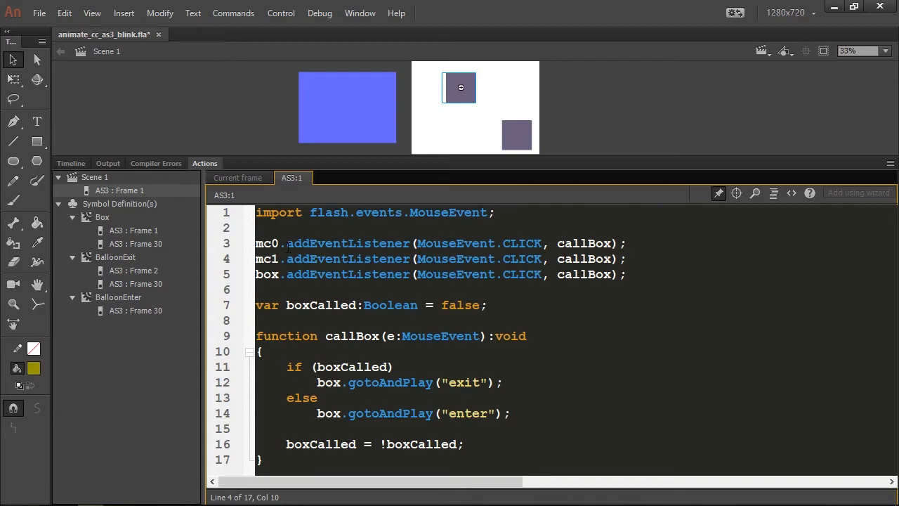
Highlight the addEventListener call with MouseEvent.CLICK and the callBox argument in the mc0 listener line.
drag(288, 243, 542, 243)
click(571, 243)
key(Left)
key(Left)
key(shift+Right)
key(shift+Right)
key(shift+Right)
key(shift+Right)
key(shift+Right)
key(shift+Right)
key(shift+Right)
Highlight the three click listener lines for mc0, mc1 and box, and point out the mc0 and mc1 names.
drag(634, 277, 210, 245)
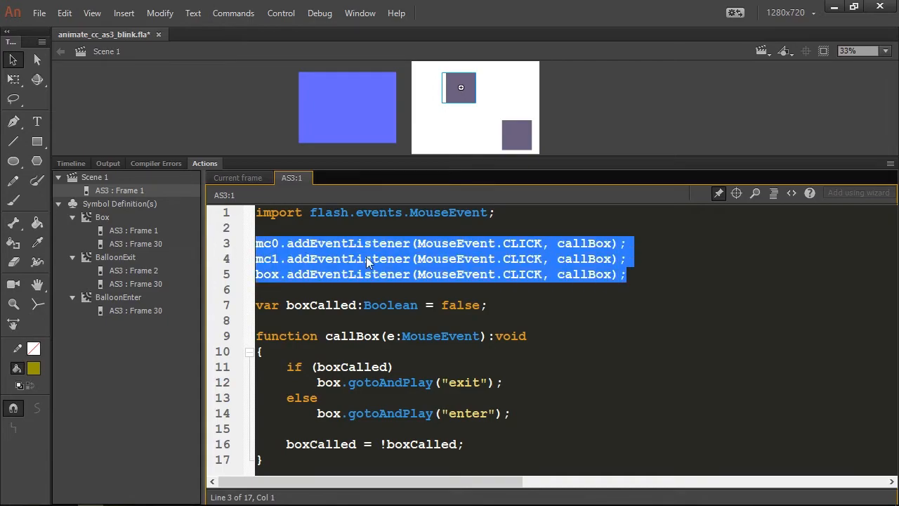
click(405, 258)
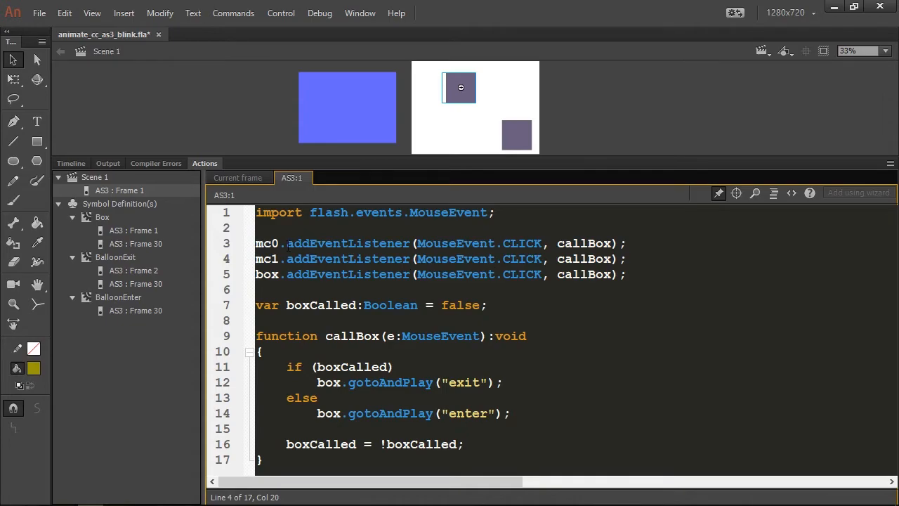
drag(281, 244, 253, 246)
click(272, 245)
click(271, 257)
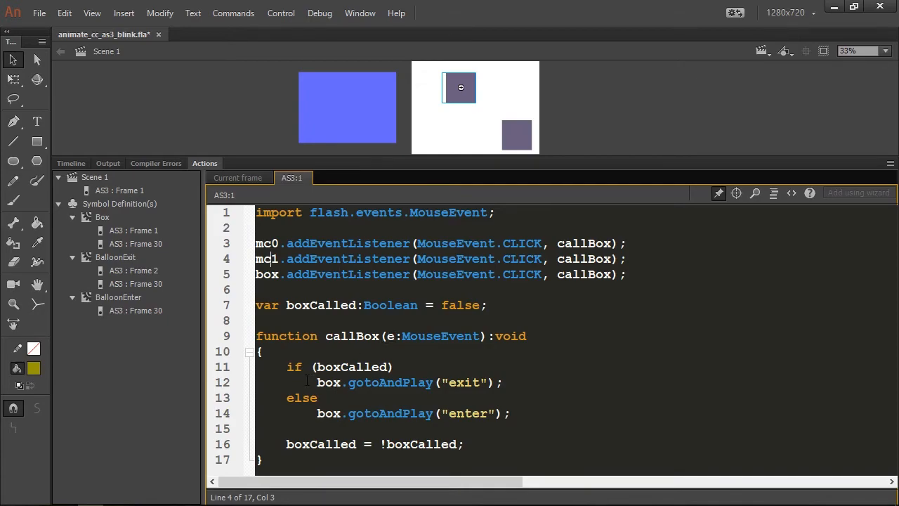
Highlight the if/else block in callBox, and the boxCalled name and Boolean type in the variable declaration.
drag(286, 367, 527, 416)
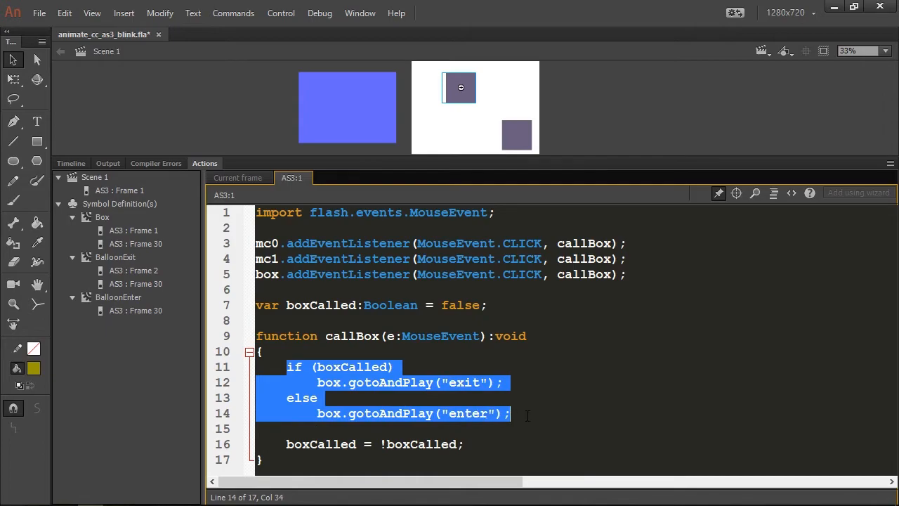
double_click(337, 312)
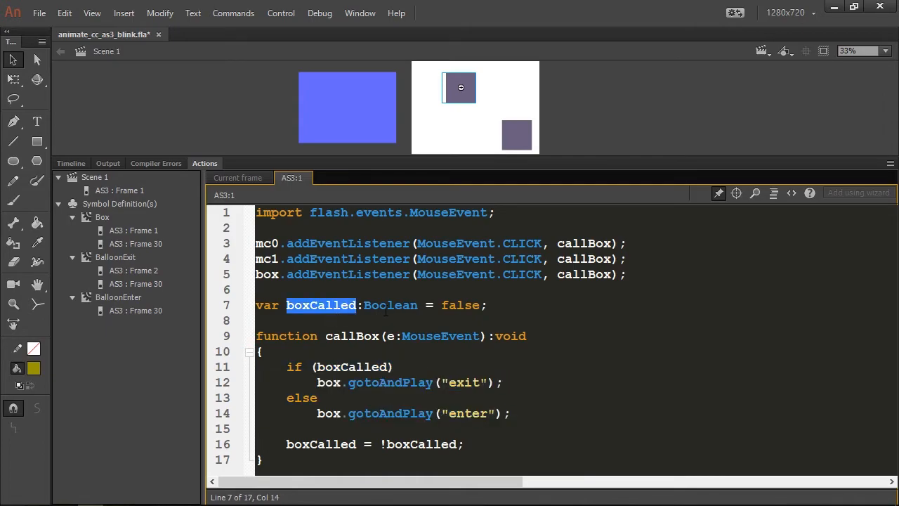
double_click(385, 306)
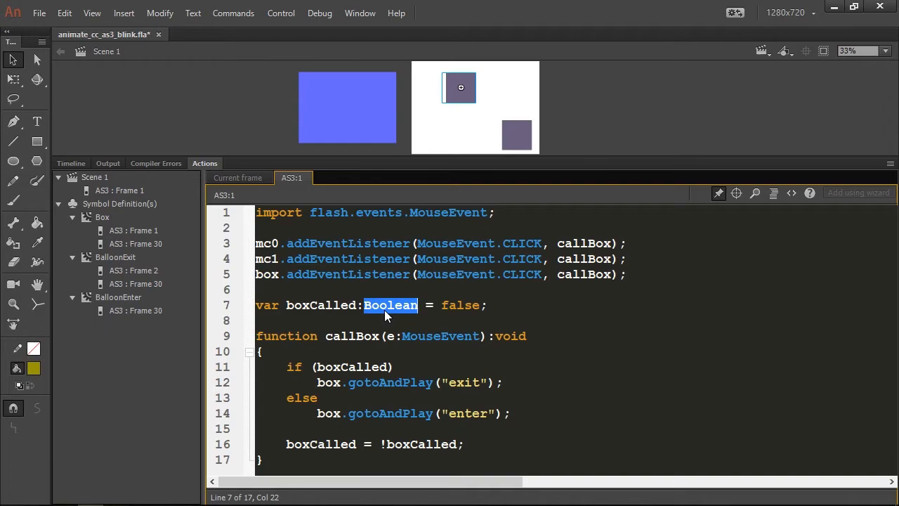
click(385, 310)
Try true as the initial value of boxCalled, and undo the replacement.
double_click(464, 309)
text(true)
key(ctrl+z)
Highlight the if/else block and its "exit" frame label, and point out the variable's initial value and the "enter" branch.
drag(285, 366, 496, 415)
click(470, 305)
double_click(463, 383)
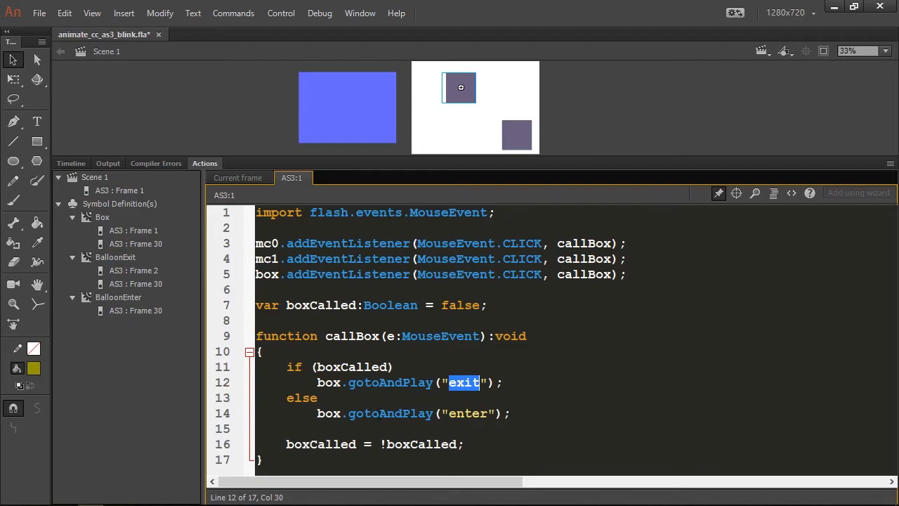
click(395, 414)
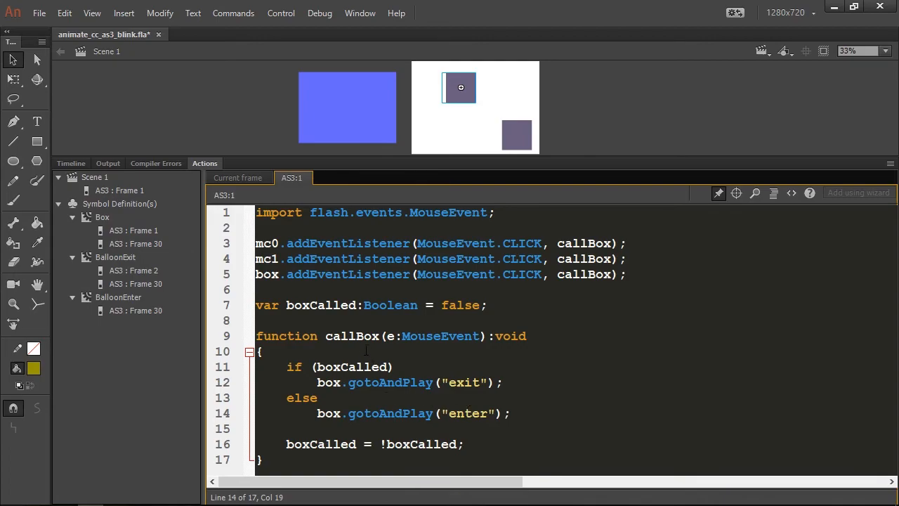
Highlight the boxCalled = !boxCalled line, its negated right-hand side and the box.gotoAndPlay("enter") line.
drag(288, 444, 466, 443)
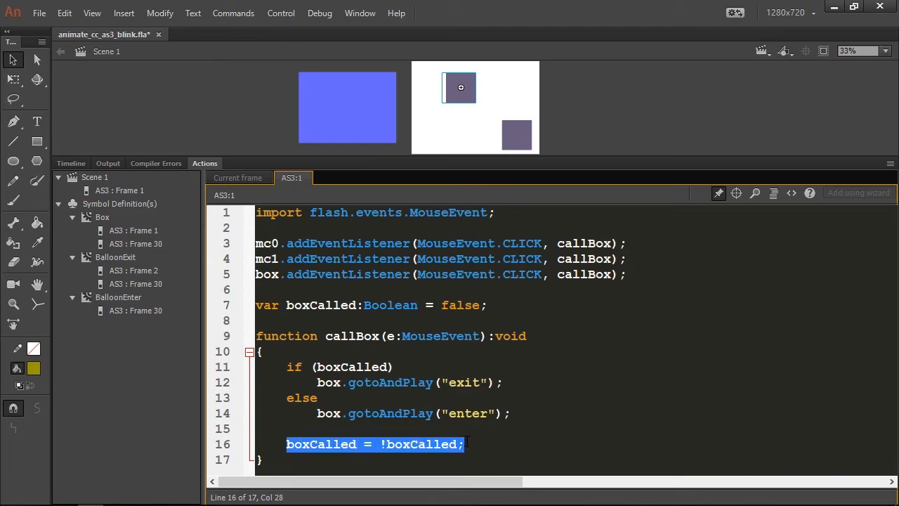
click(452, 395)
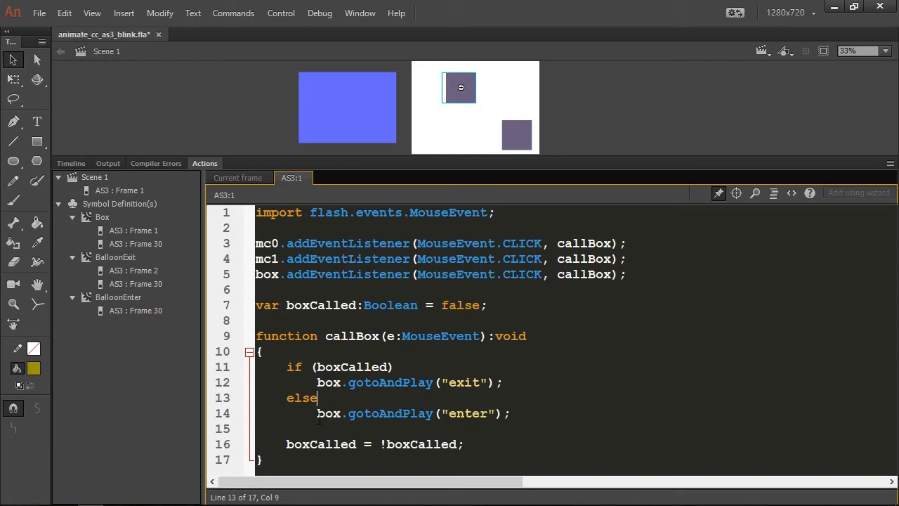
drag(317, 414, 511, 414)
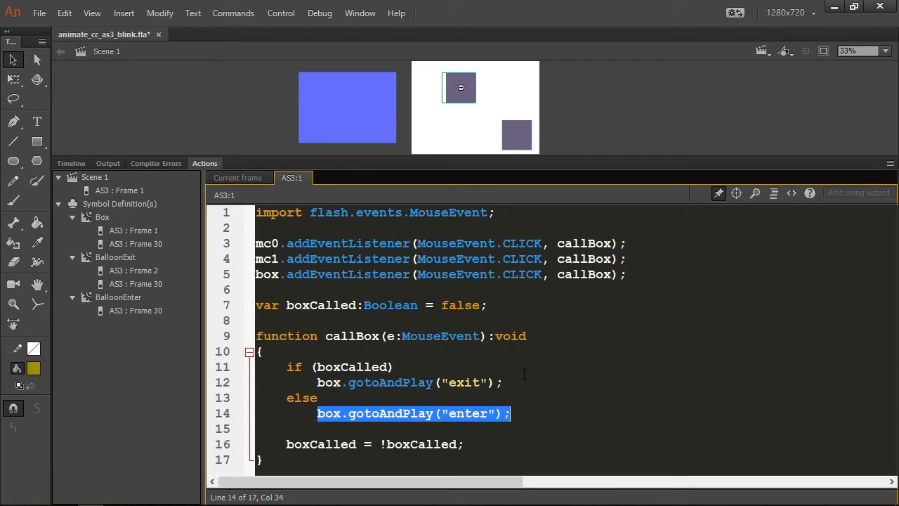
click(344, 445)
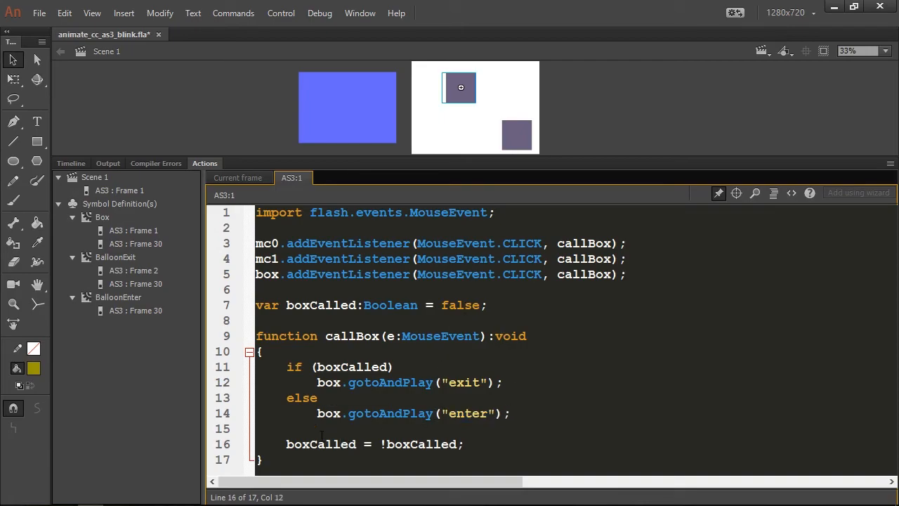
drag(383, 444, 472, 443)
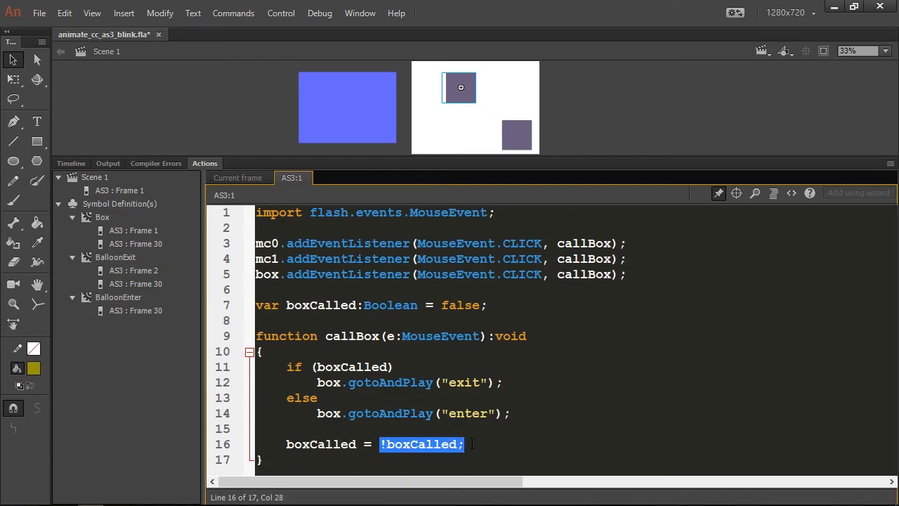
click(319, 443)
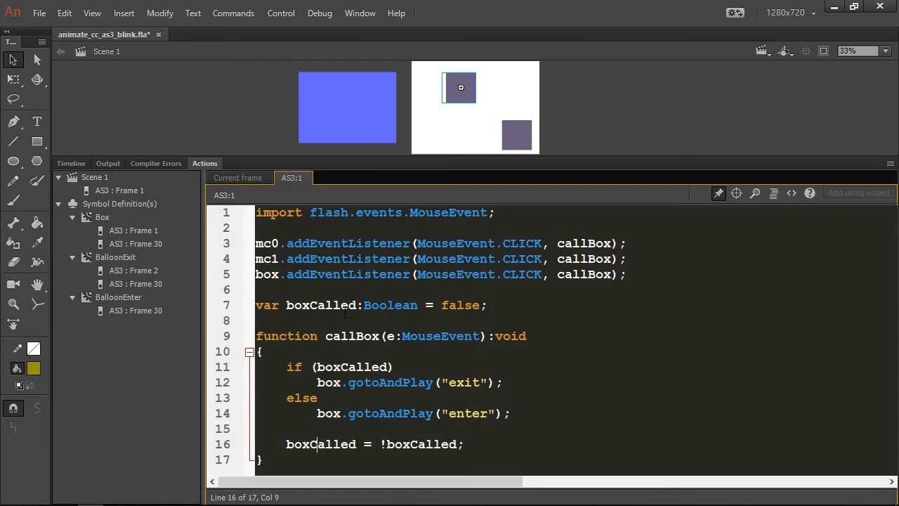
click(334, 444)
click(394, 444)
click(499, 370)
Save the file, test the movie by calling the box with the upper button and dismissing it, and close the preview.
key(ctrl+s)
key(ctrl+Return)
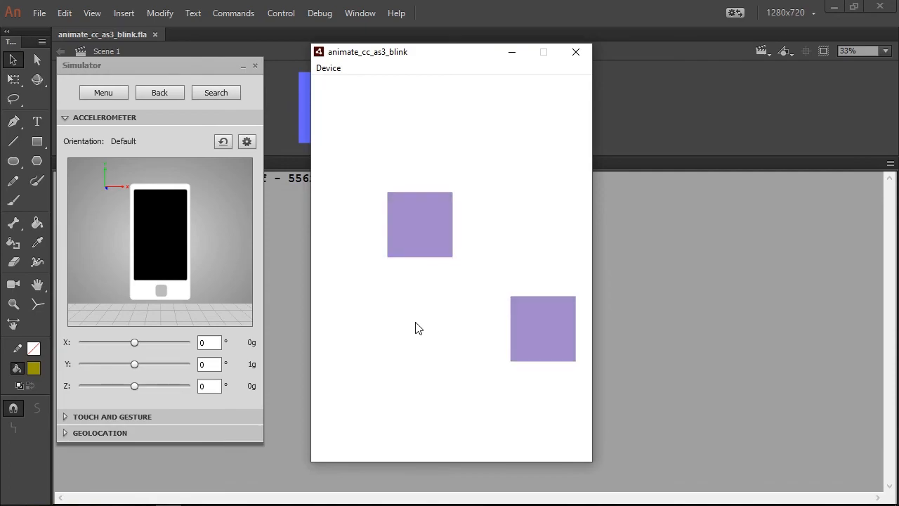
click(420, 231)
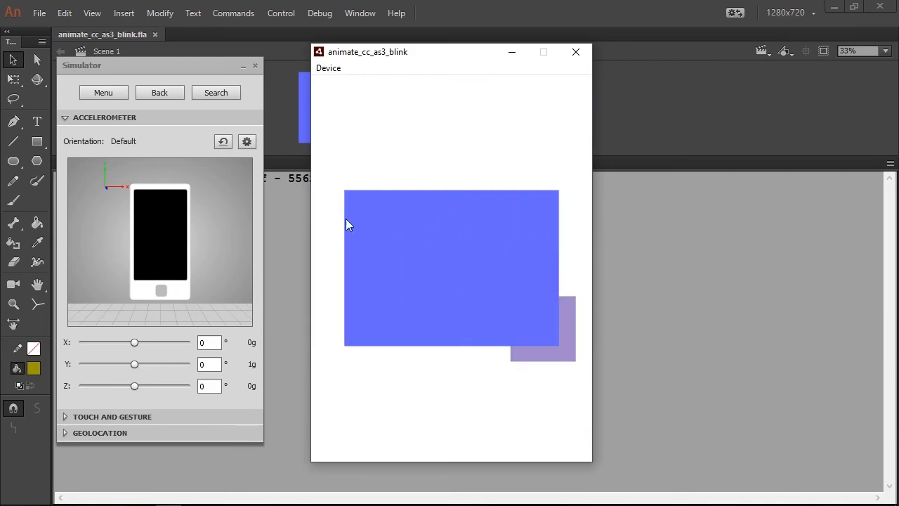
click(430, 261)
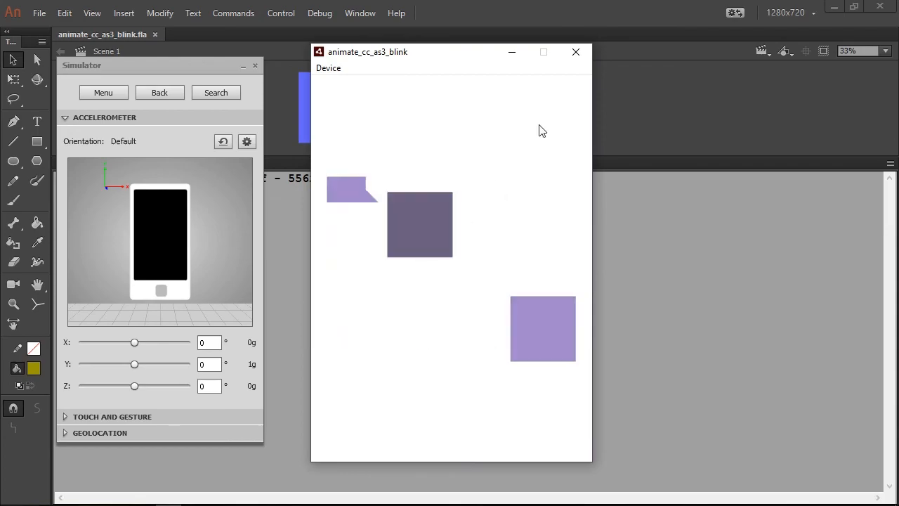
click(576, 52)
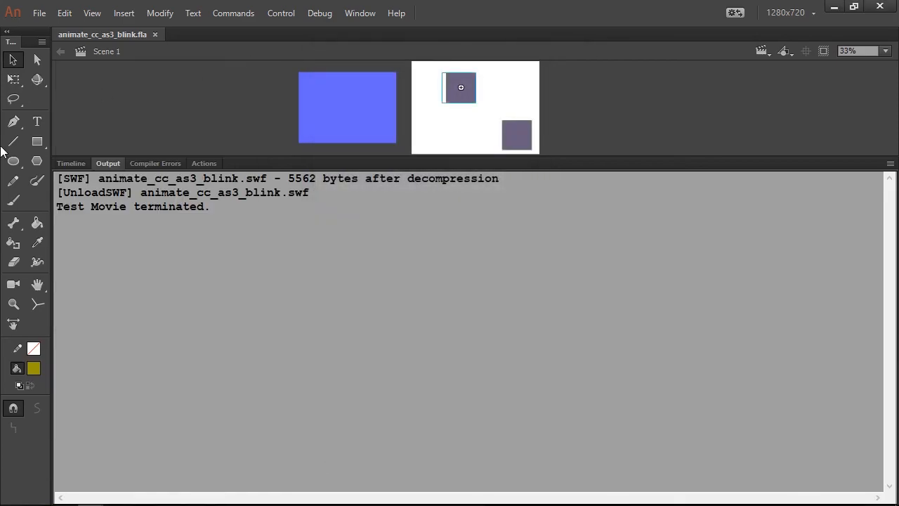
Show the timeline, enlarge the stage area above it and deselect everything on the stage.
click(73, 163)
drag(281, 158, 283, 331)
click(282, 222)
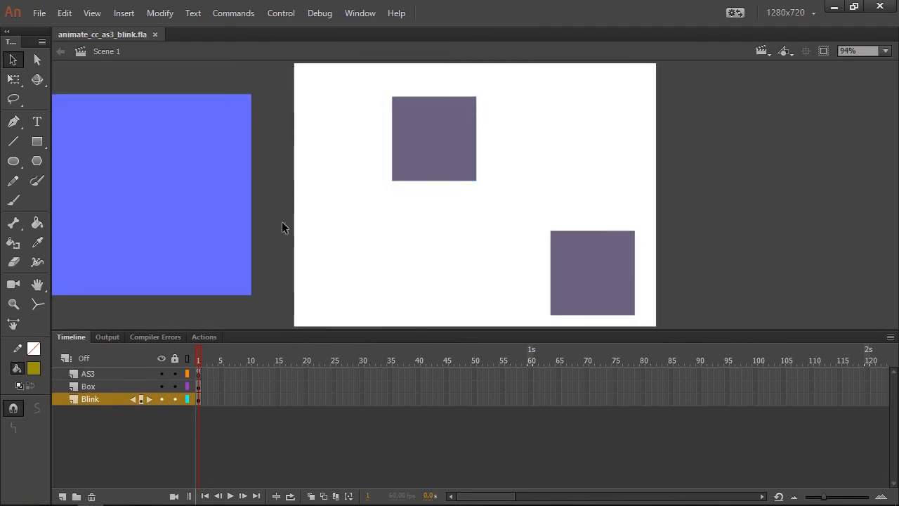